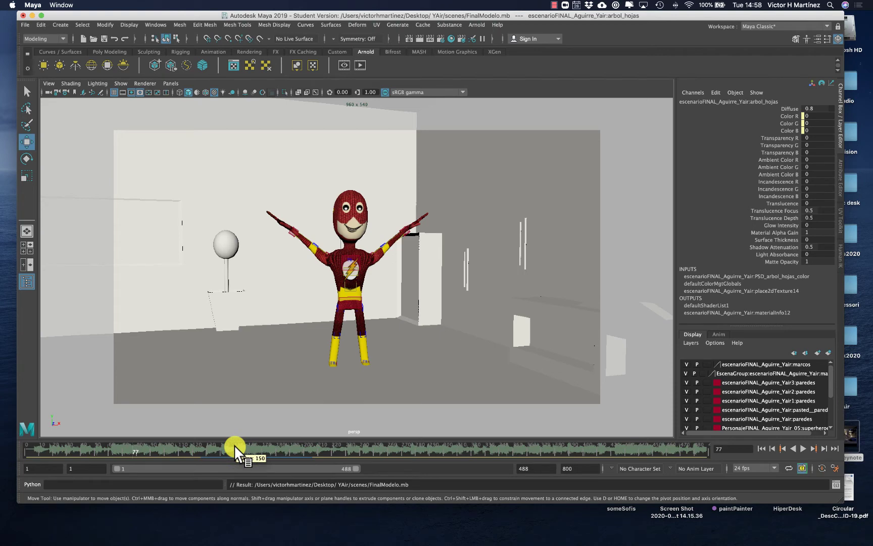
Step: Stop the animation playback at frame 216 and turn off the timeline's sound
key(alt+v)
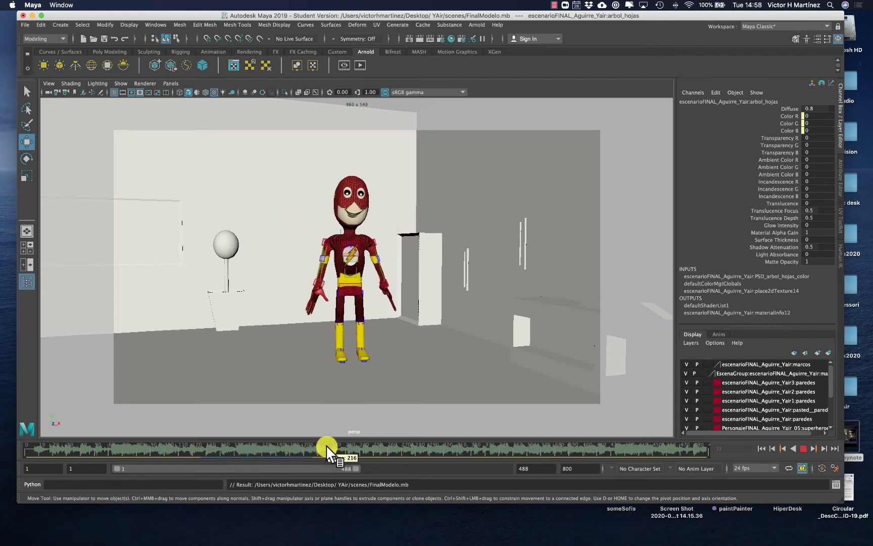
click(326, 445)
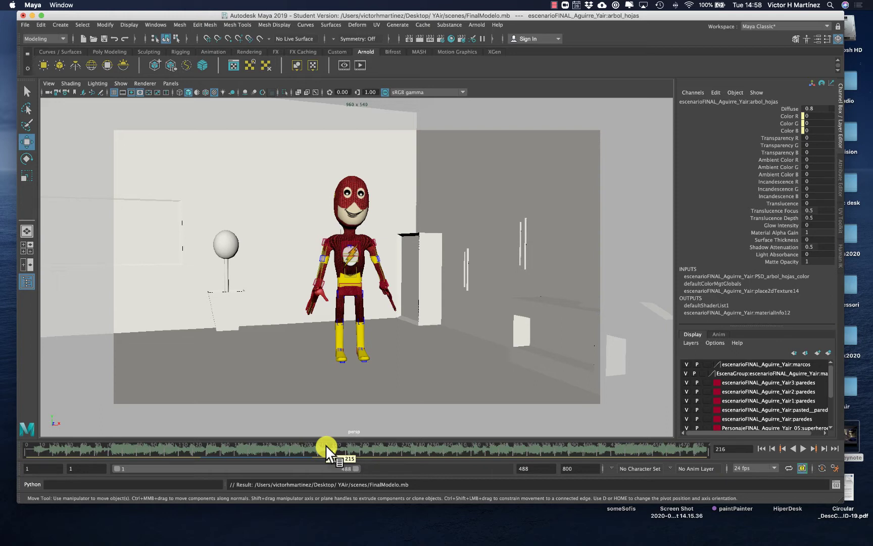
right_click(293, 449)
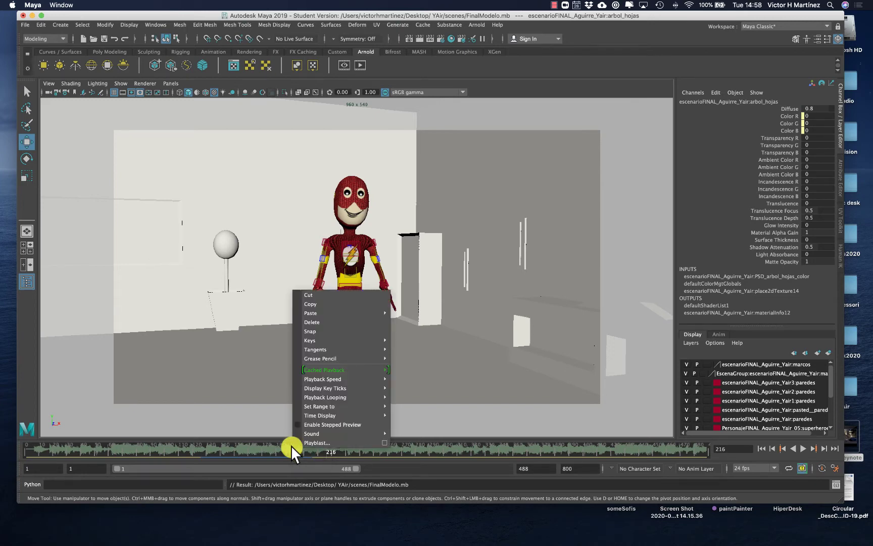
mouse_move(303, 434)
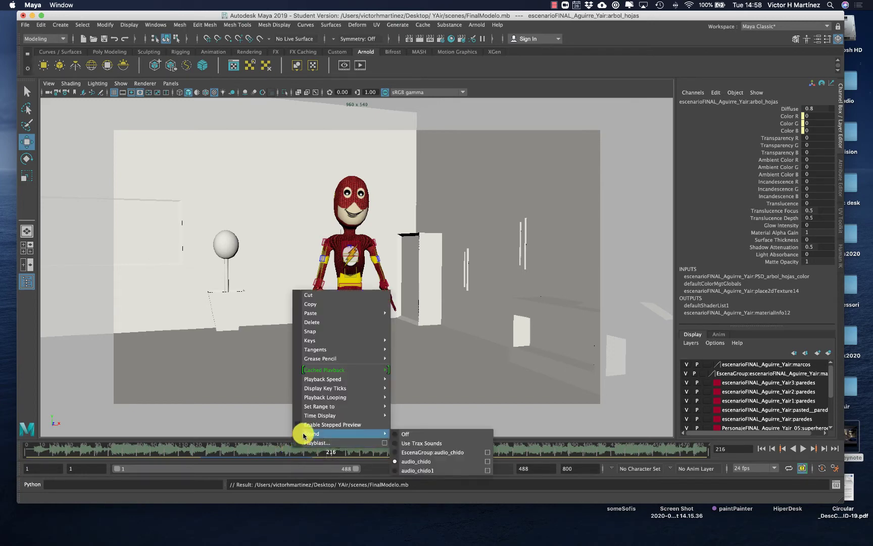
click(416, 435)
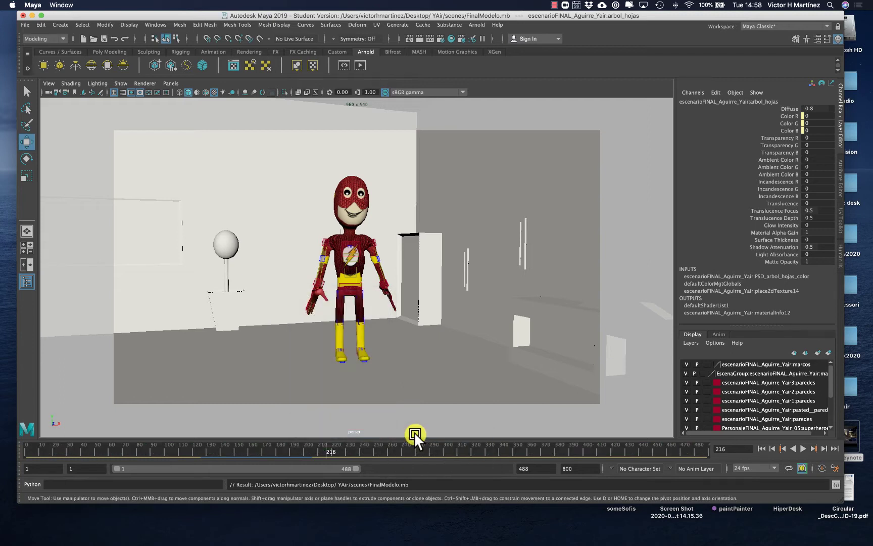
Step: Scrub back to frame 192, play the animation without sound, and stop at frame 307
drag(321, 452, 292, 446)
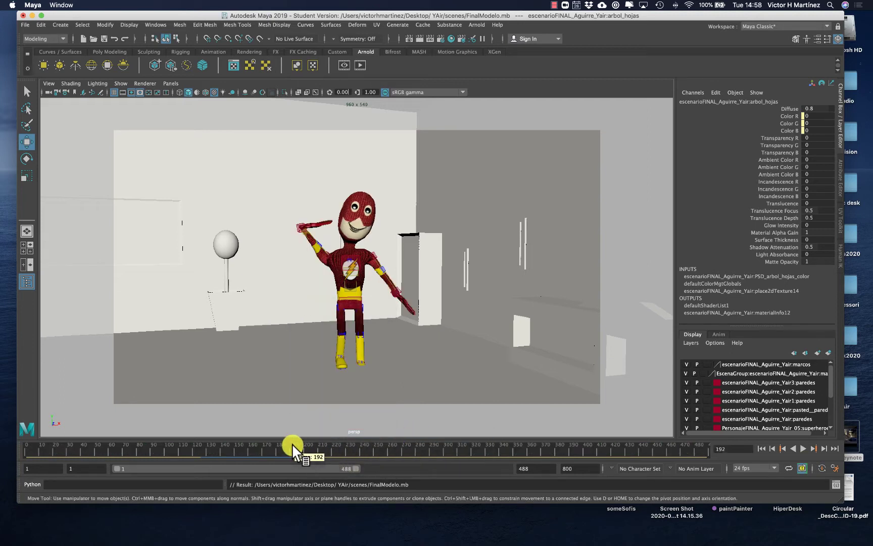
key(alt+v)
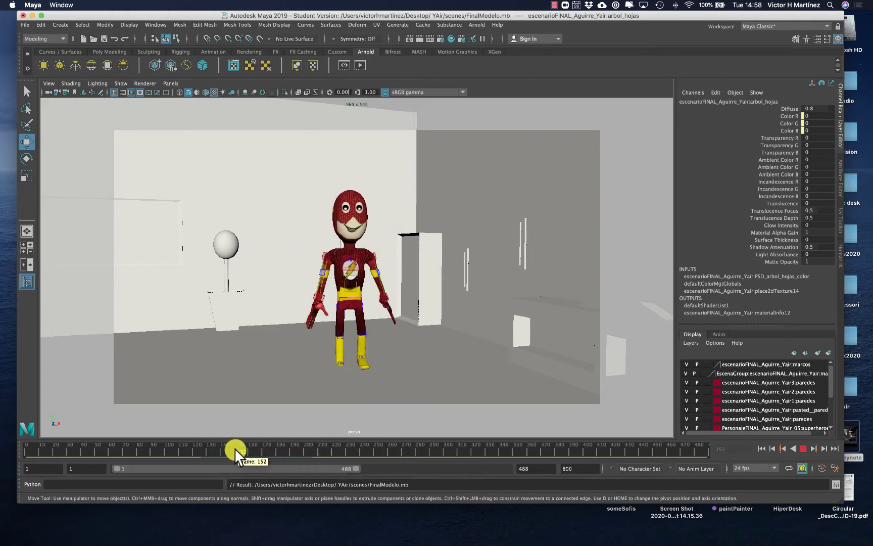
click(454, 443)
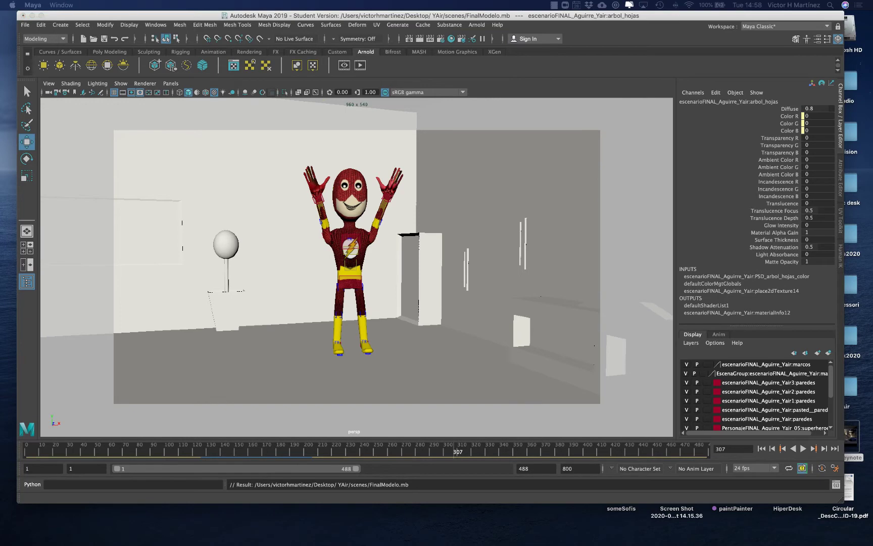
Step: Open the Render View and set the image size preset to HD_720 in its Render Settings
drag(685, 212, 711, 155)
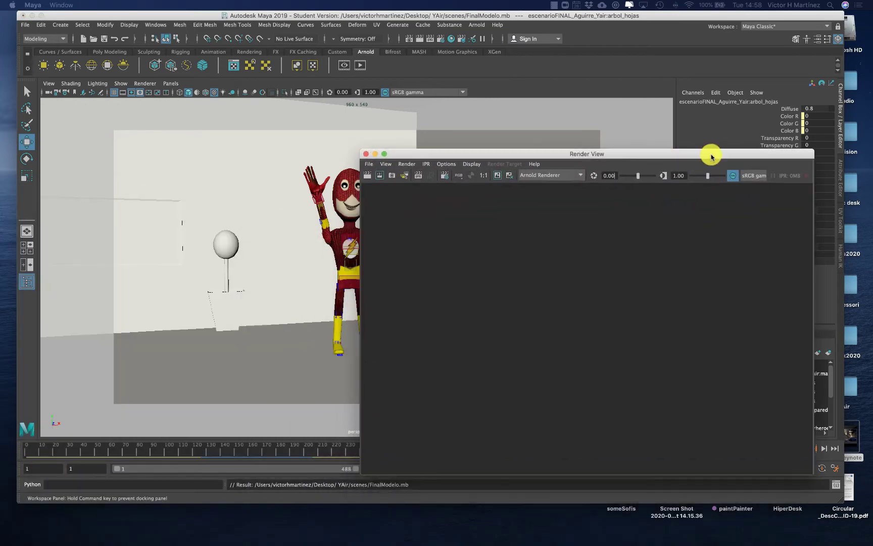
click(442, 164)
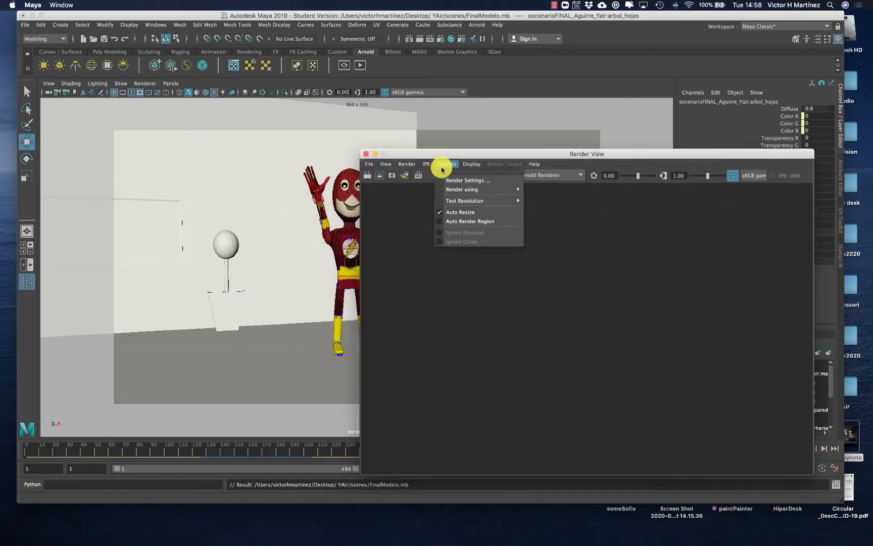
click(468, 180)
scroll(258, 269, down, 8)
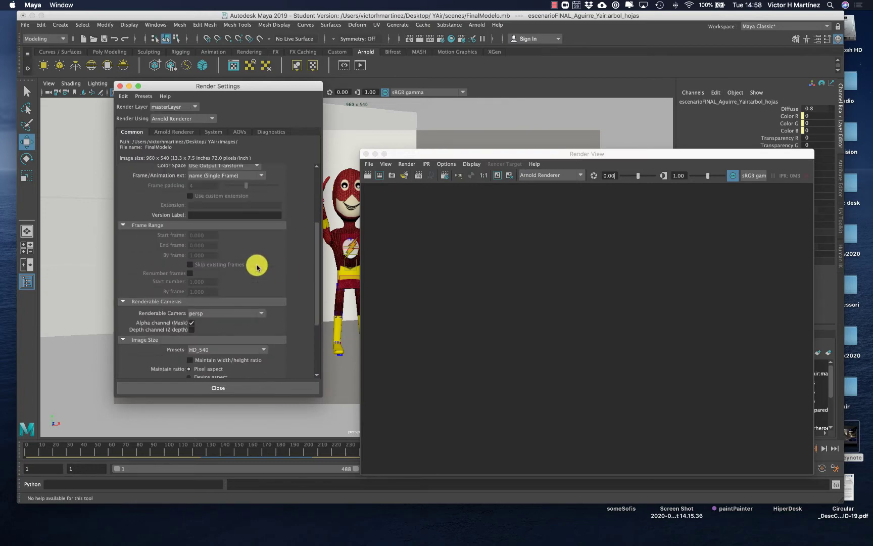
click(258, 267)
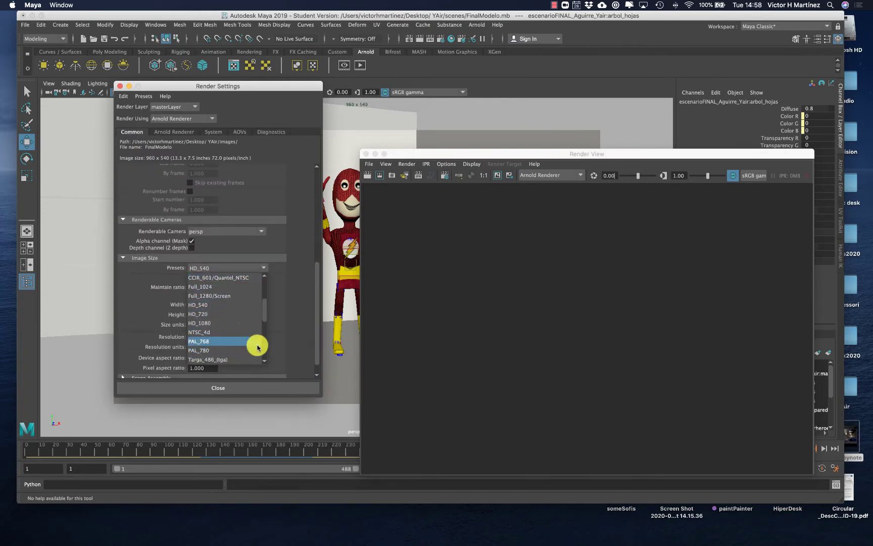
click(191, 316)
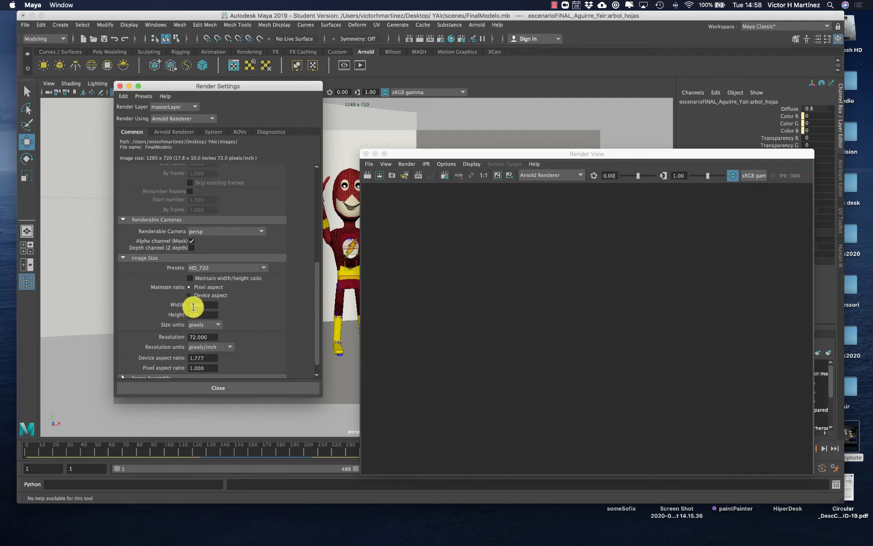
click(229, 389)
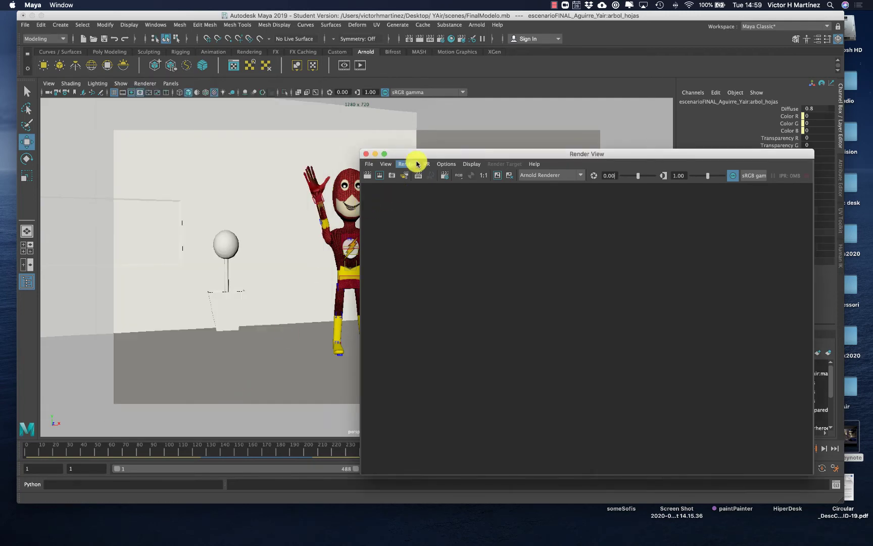
Step: Move the Render View aside, orbit the perspective view to an angled shot of the character, and return to frame 1
drag(421, 155, 508, 283)
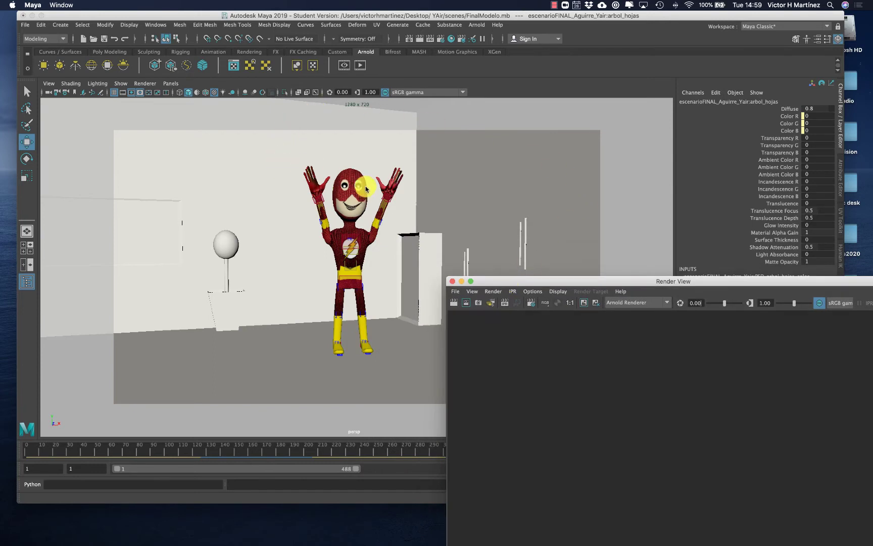
click(314, 294)
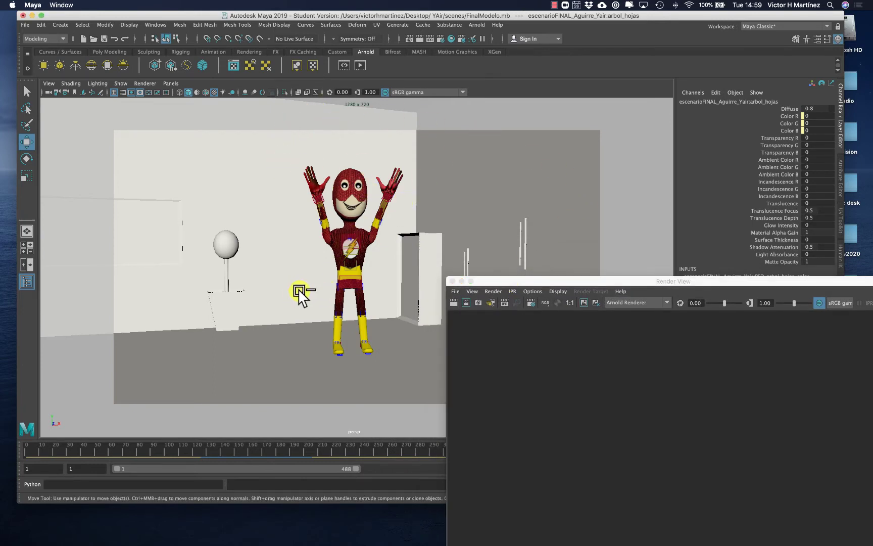
alt+drag(267, 316, 310, 318)
alt+drag(372, 275, 374, 248)
drag(134, 446, 26, 448)
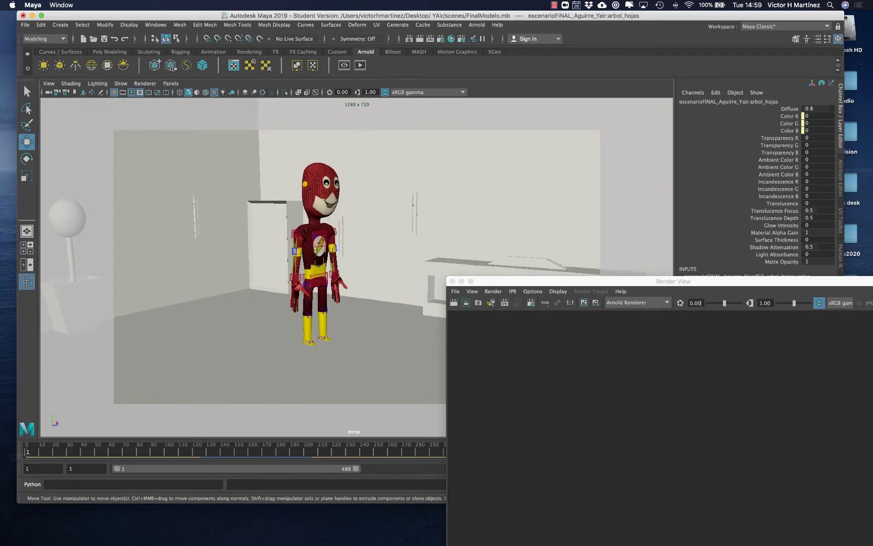
drag(507, 282, 574, 330)
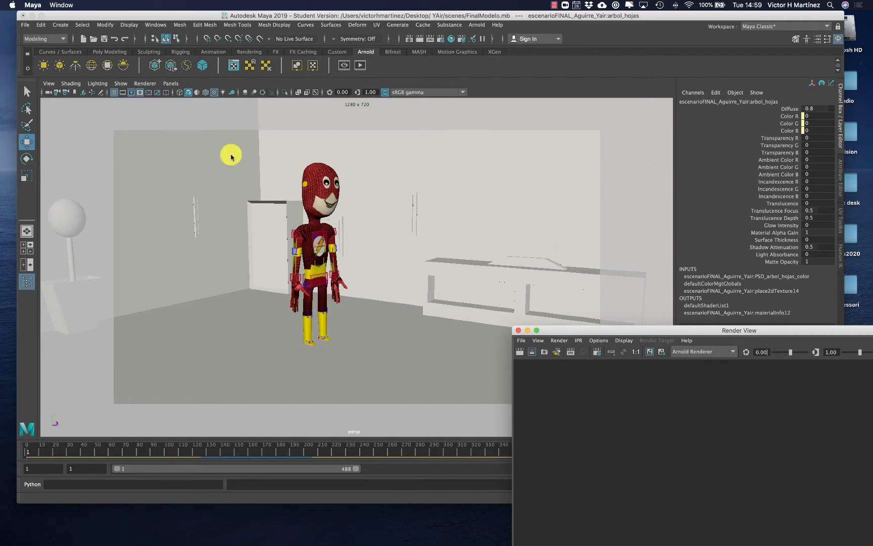
click(171, 84)
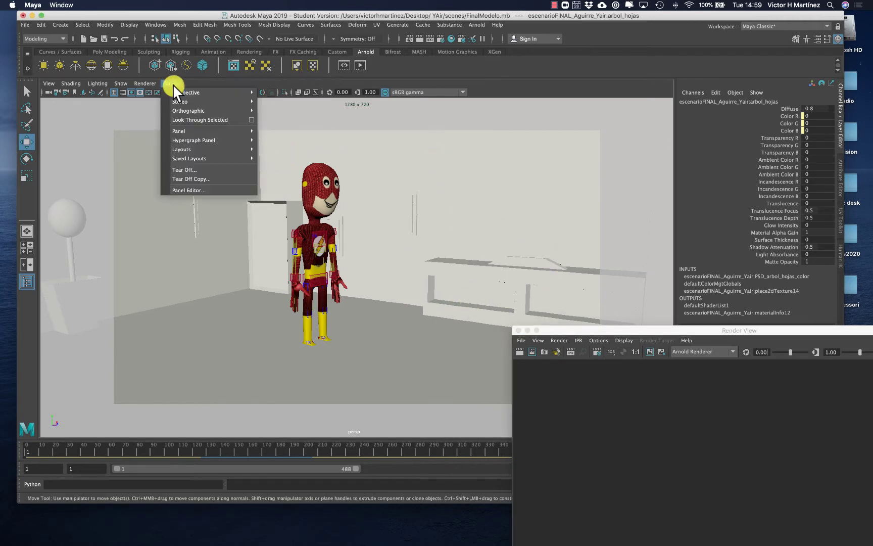
mouse_move(172, 91)
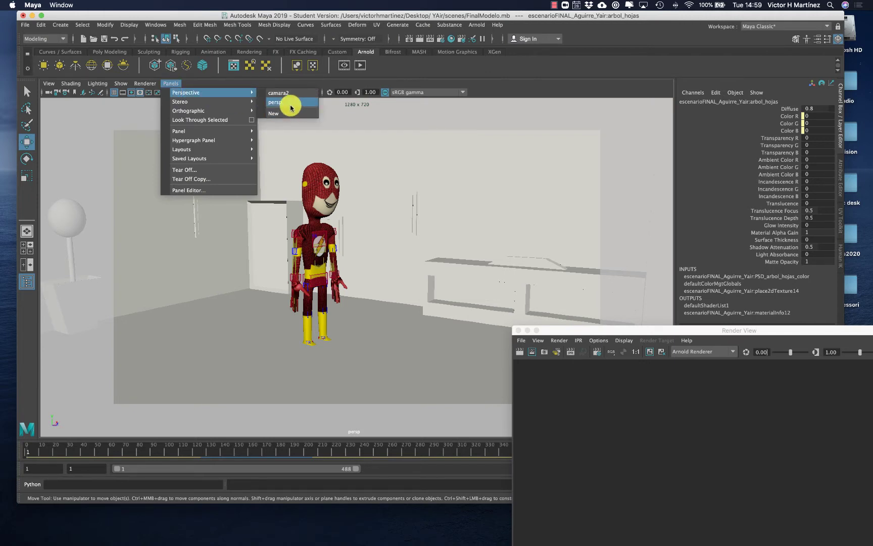
click(256, 82)
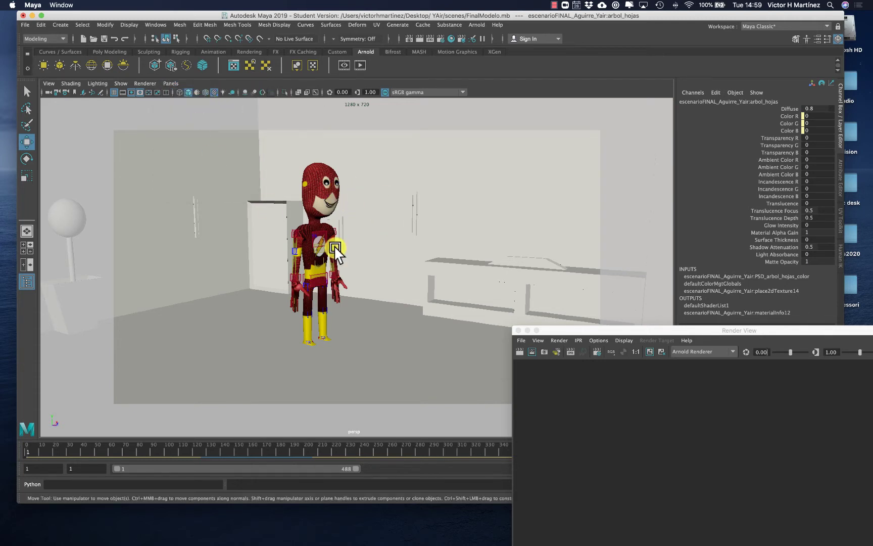
Step: Save the current perspective view as a camera bookmark named RenderF_1
click(47, 84)
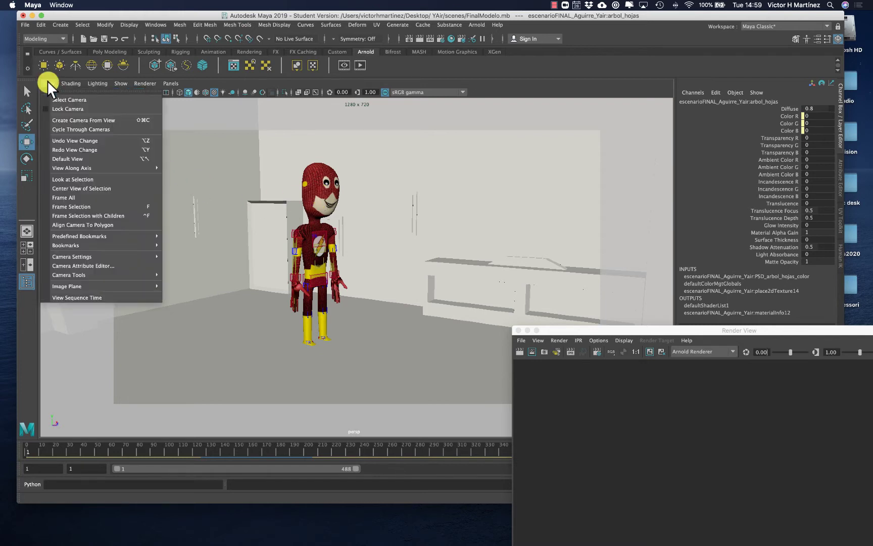
mouse_move(64, 82)
mouse_move(91, 283)
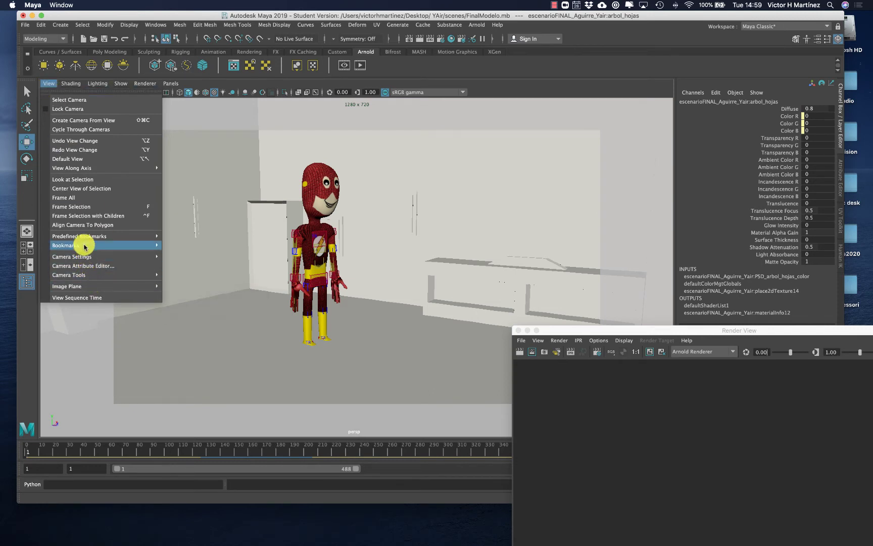
mouse_move(86, 245)
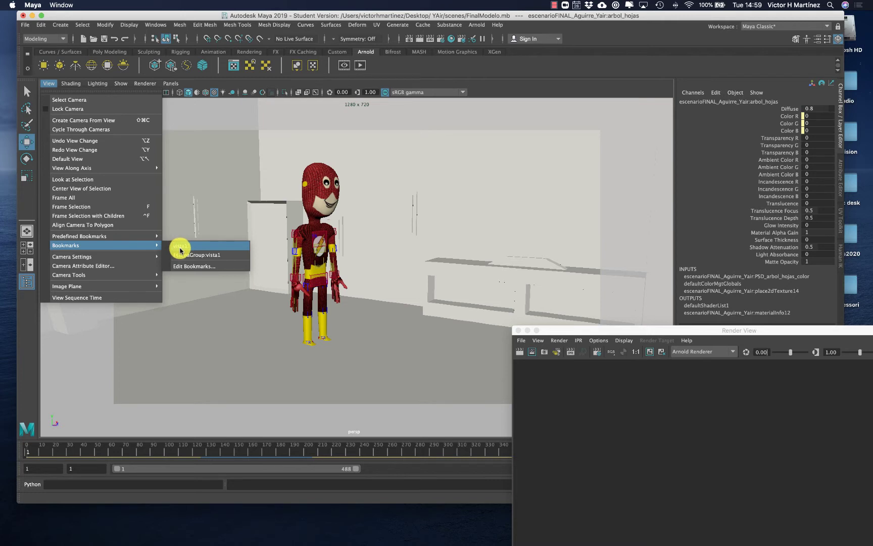
click(204, 257)
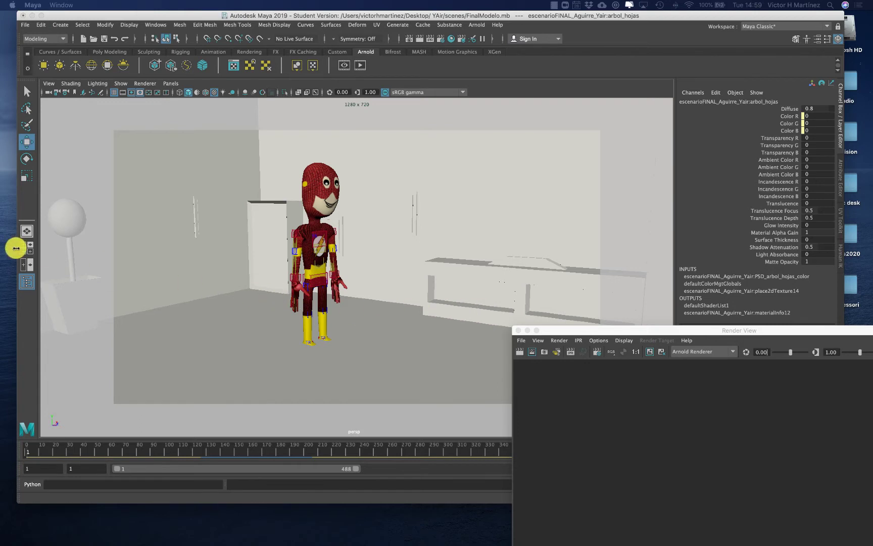
drag(1, 218, 344, 173)
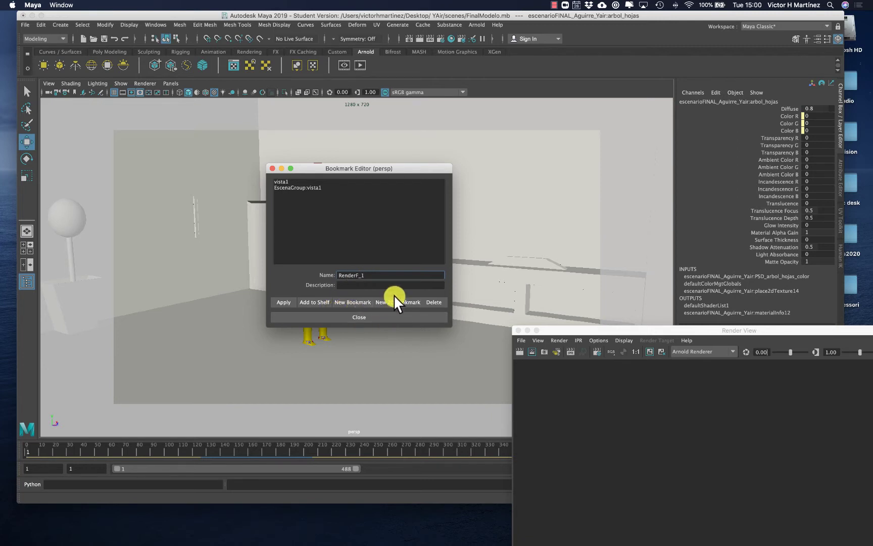
key(Return)
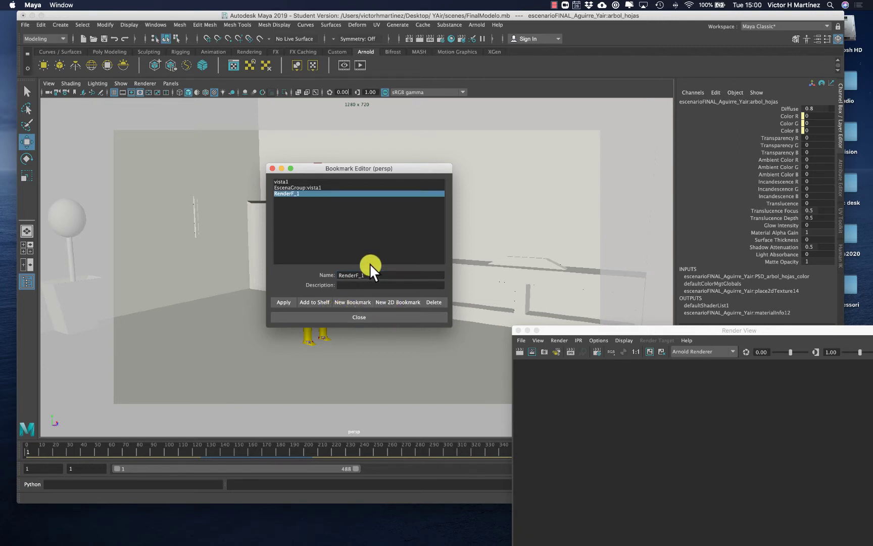
click(342, 315)
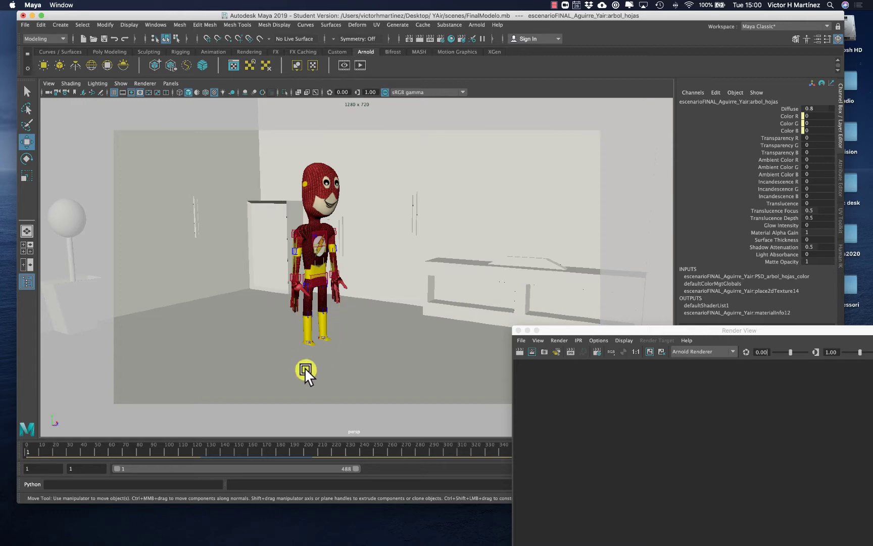
Step: Orbit to a frontal view of the character and recall the RenderF_1 bookmark to test it
alt+drag(269, 359, 202, 343)
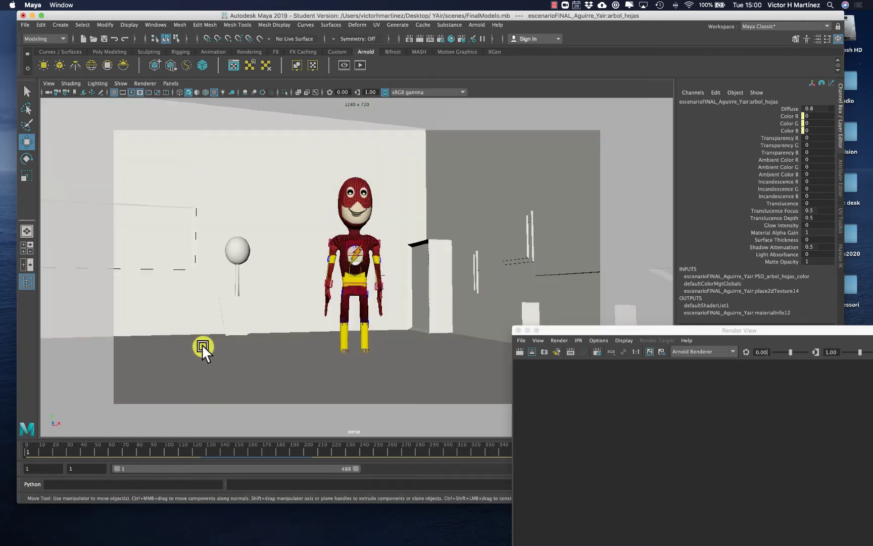
click(44, 82)
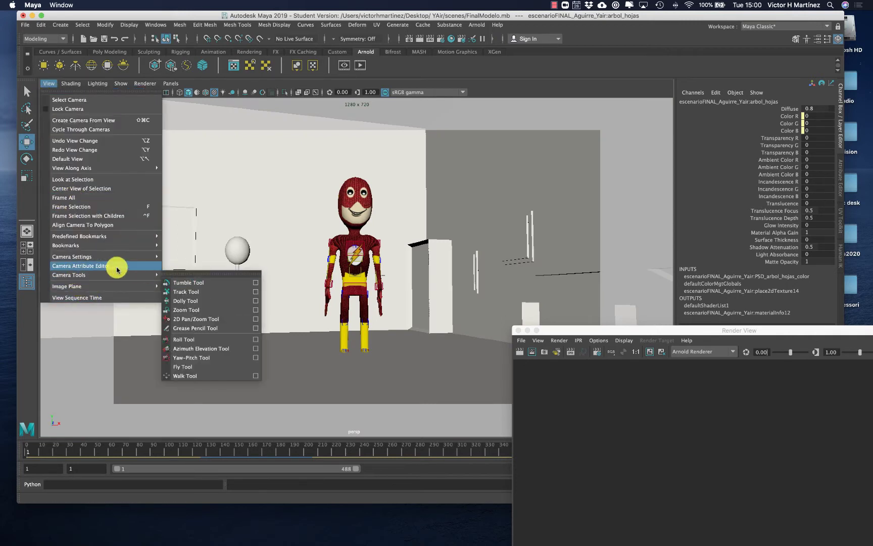
mouse_move(114, 245)
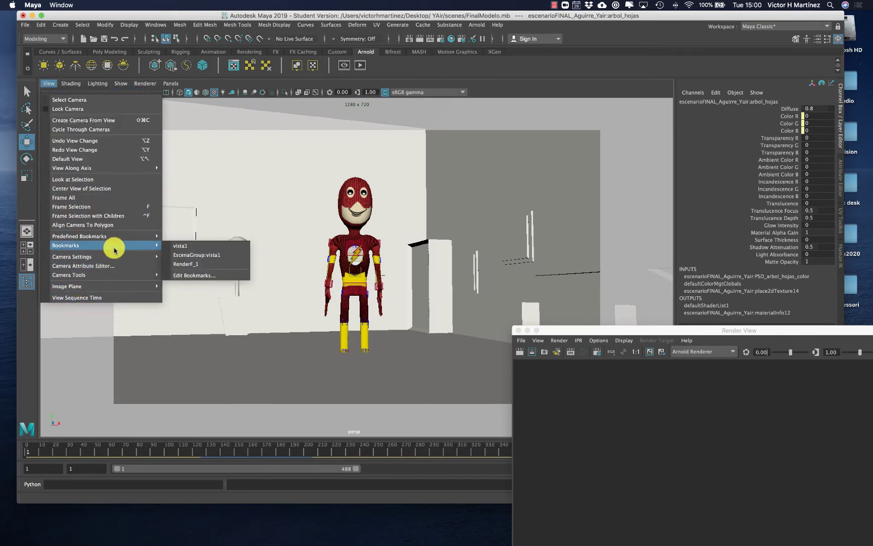
click(185, 264)
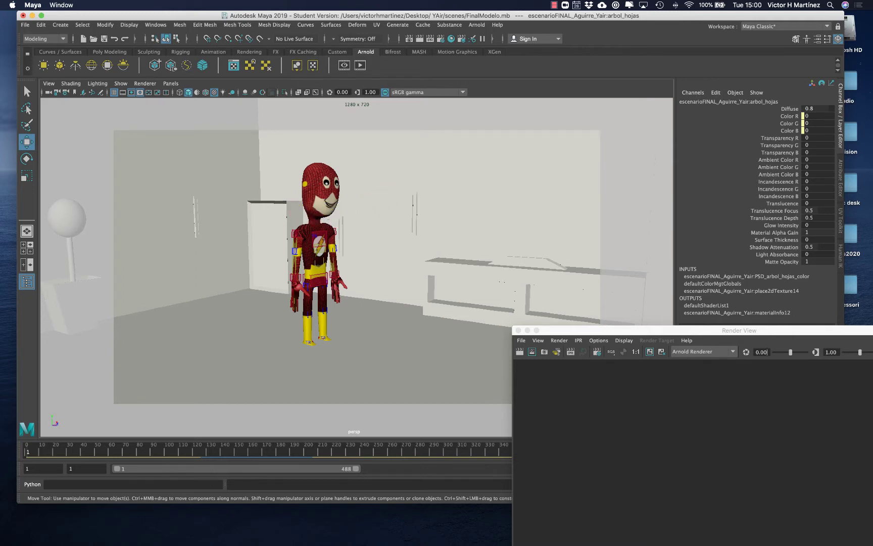
Step: Open the Outliner, look through camara2 in the viewport, and move the Outliner clear of the character
drag(1, 217, 560, 118)
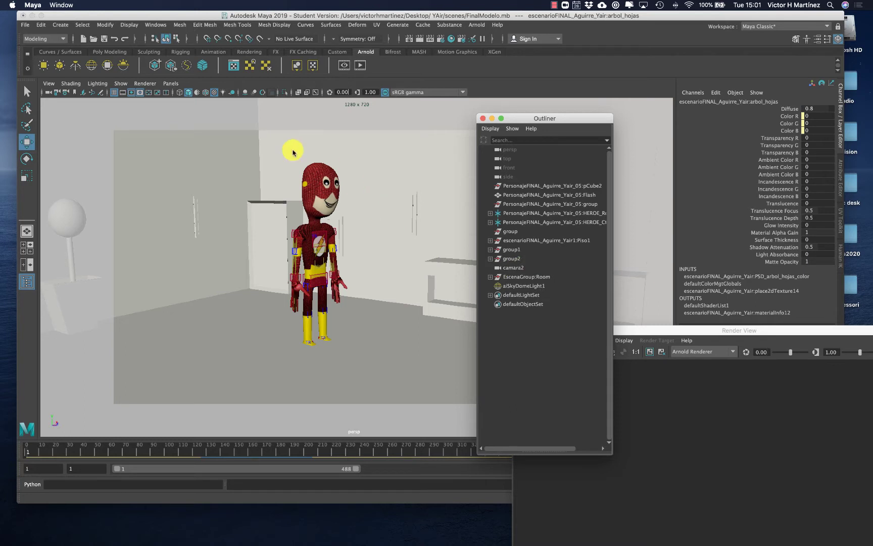
click(169, 86)
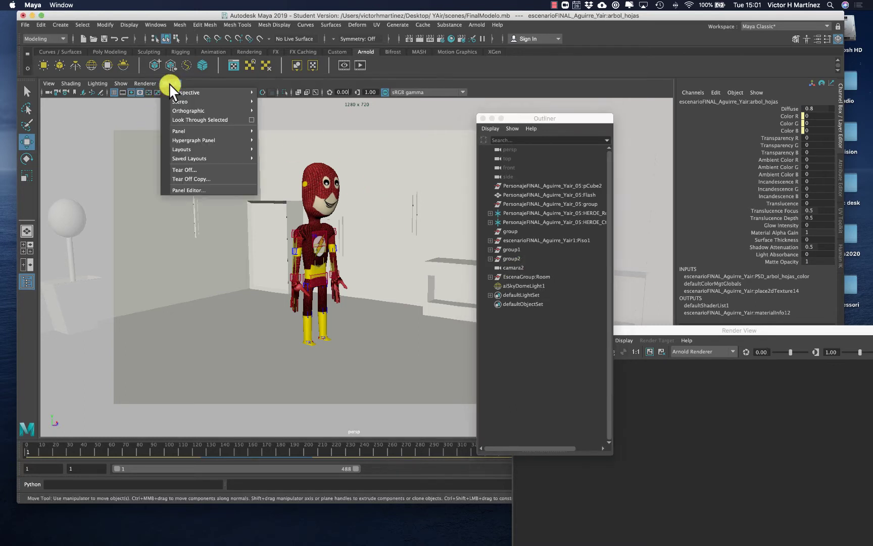
mouse_move(177, 92)
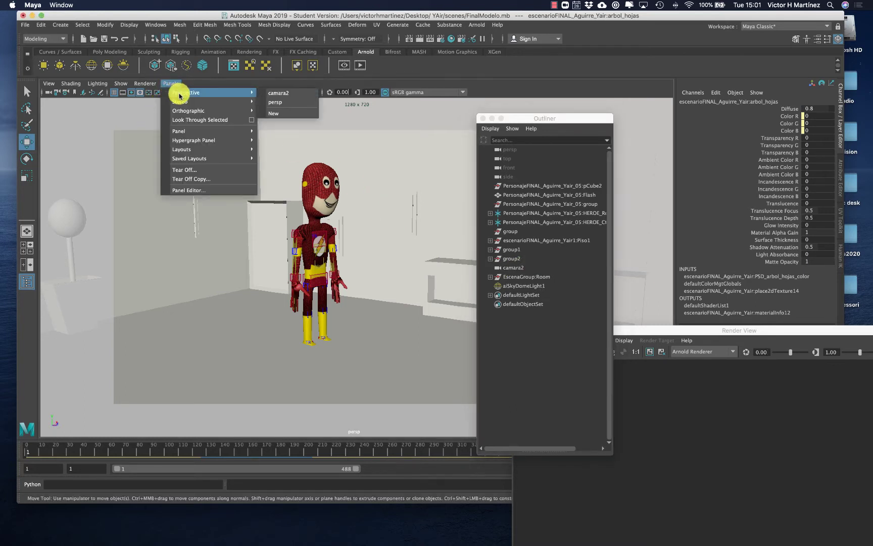
click(283, 93)
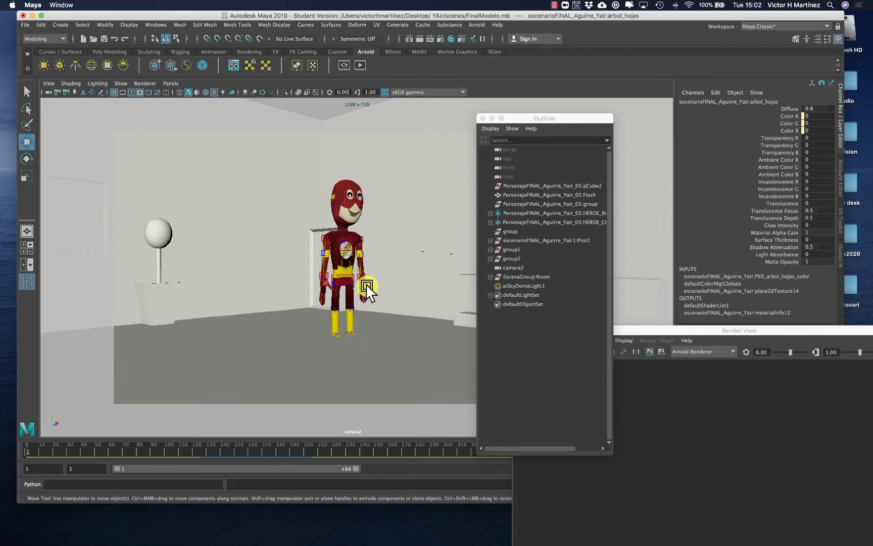
drag(557, 121, 629, 127)
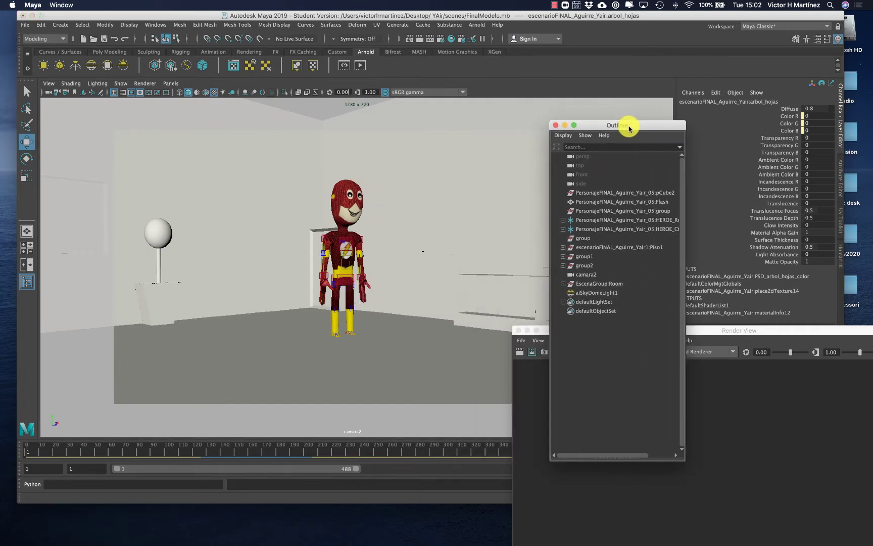
Step: Frame the character more closely through camara2 and save the view as a camera bookmark named cam2_final_1
click(48, 84)
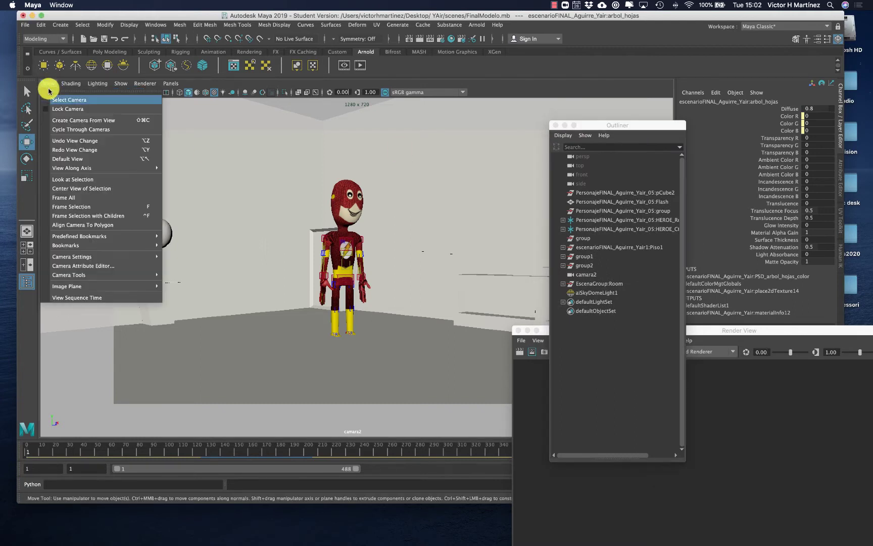
mouse_move(95, 257)
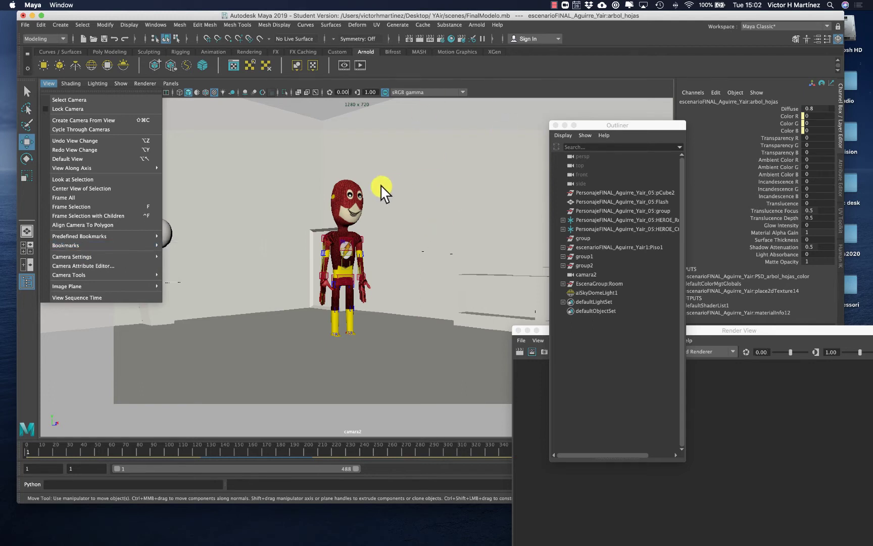
click(474, 181)
scroll(468, 182, up, 3)
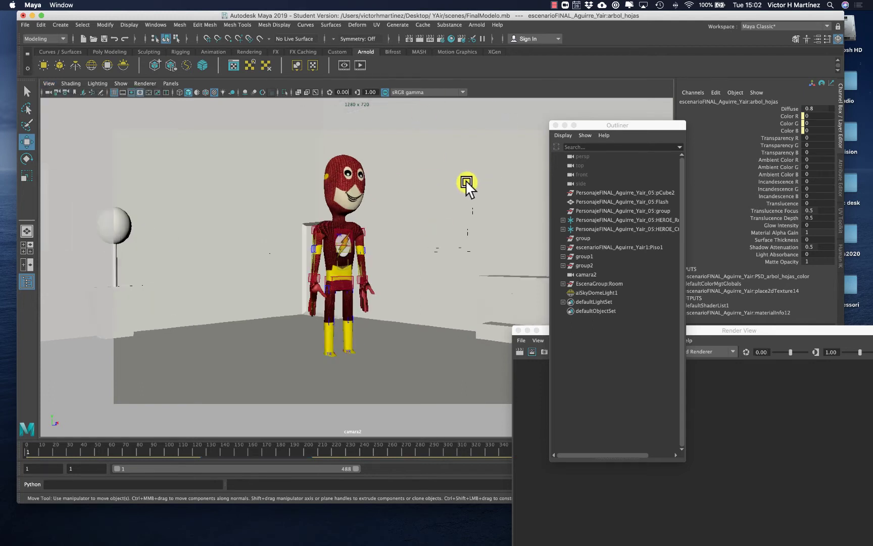
scroll(408, 188, up, 4)
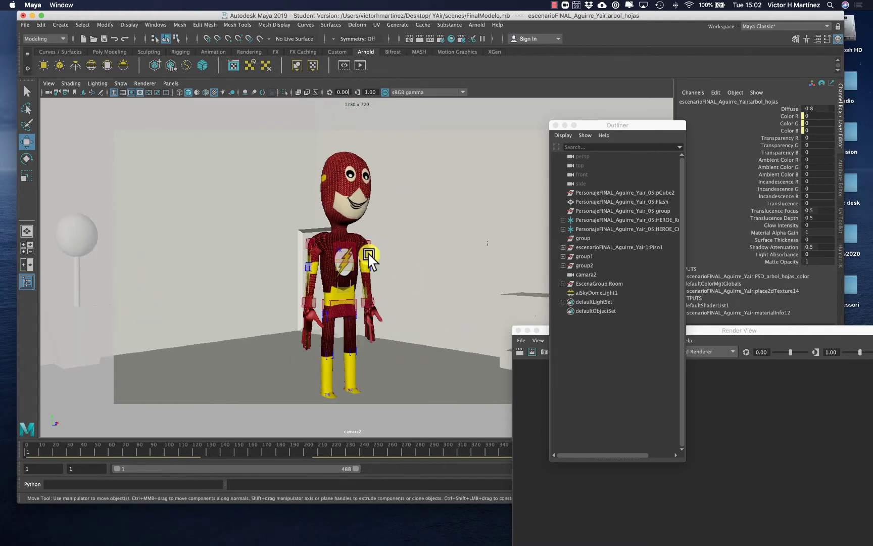
click(49, 83)
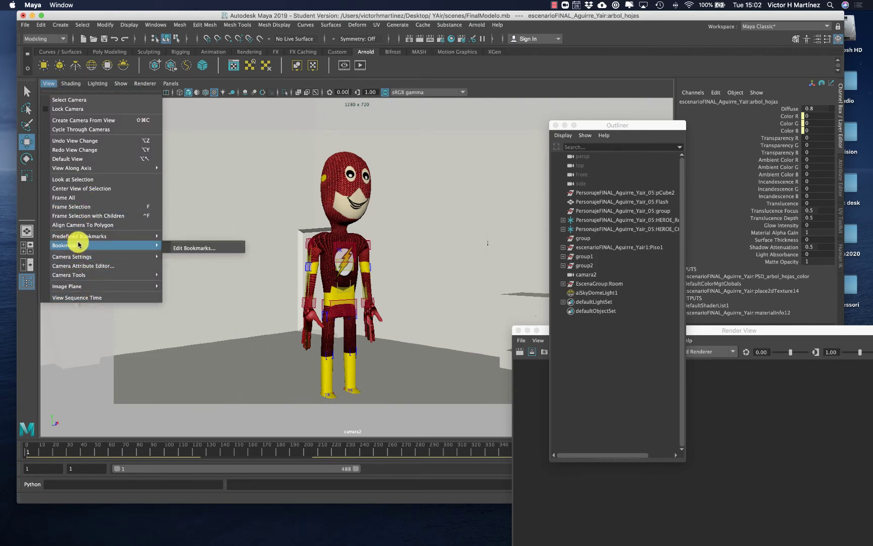
click(198, 247)
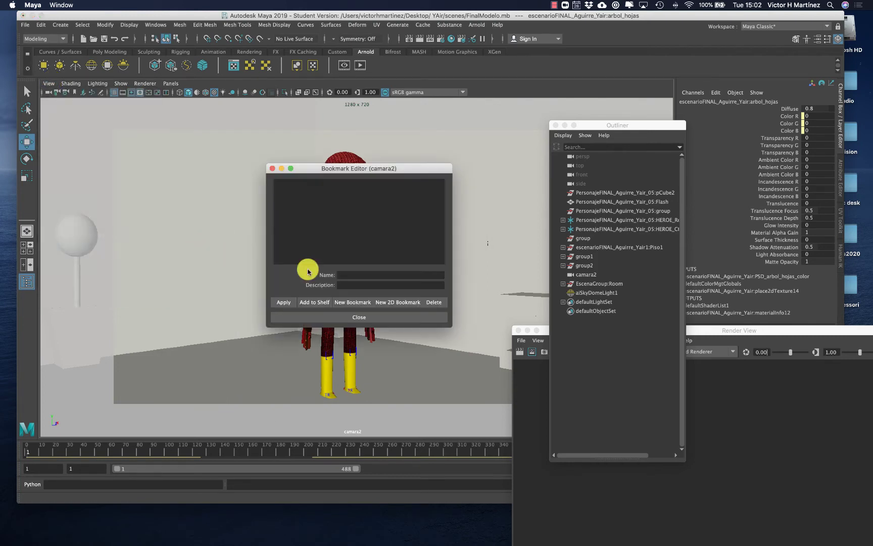
click(379, 276)
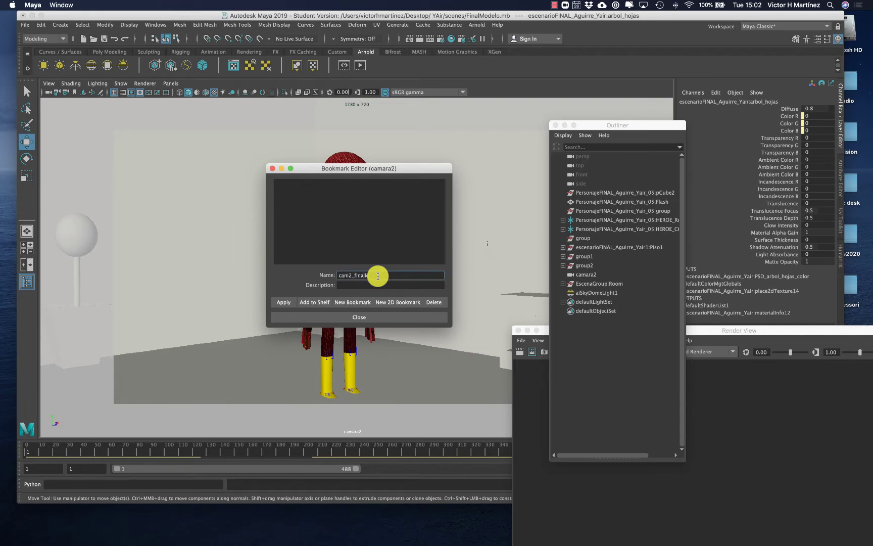
text(cam2_final_1)
key(Return)
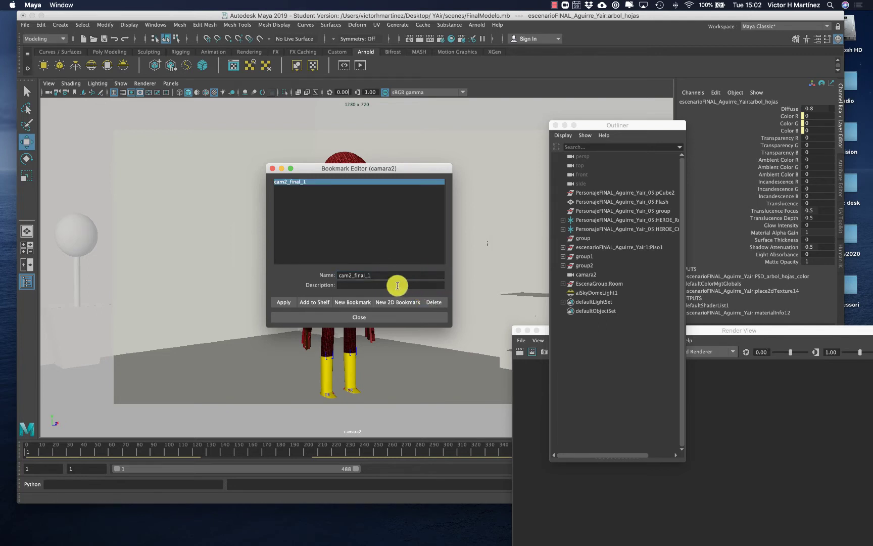
click(343, 317)
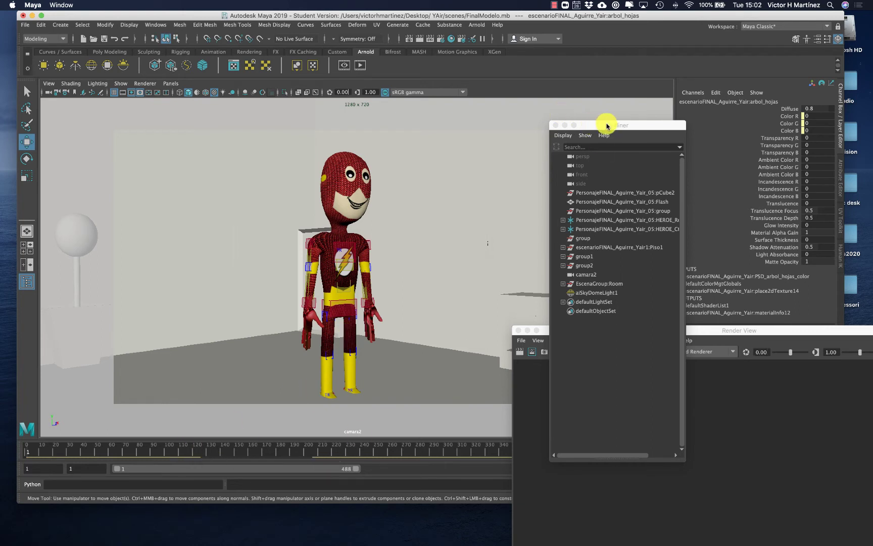
Step: Scrub the animation through camara2, switch the viewport back to the persp camera, and scrub to frame 4 with the Render View moved away
drag(606, 124, 730, 114)
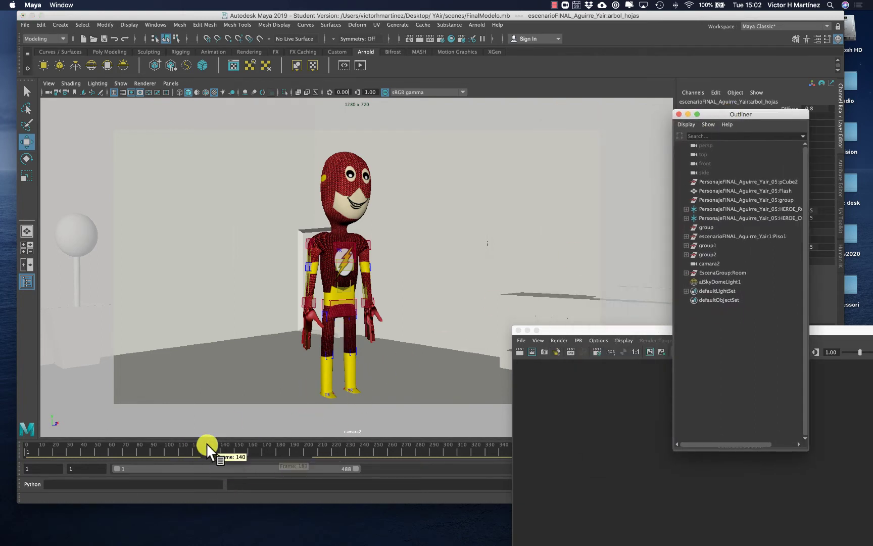
drag(208, 443, 101, 447)
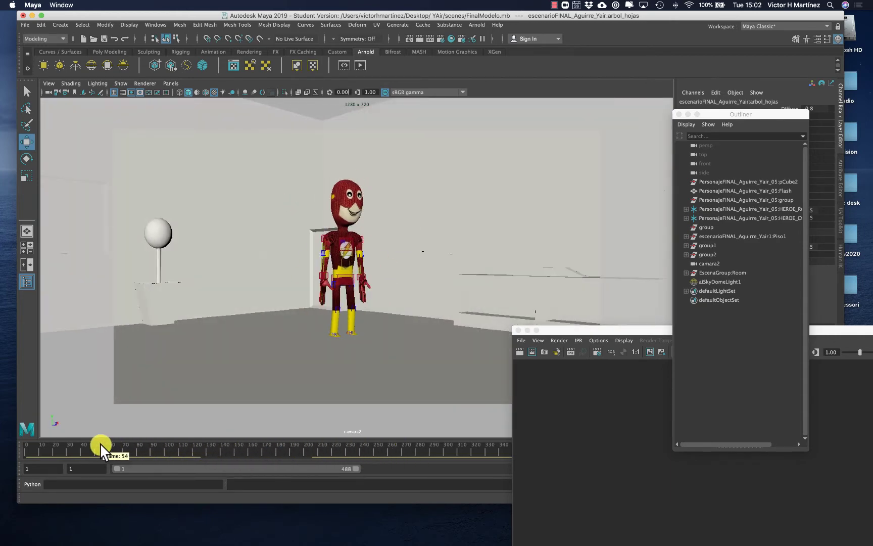
click(175, 84)
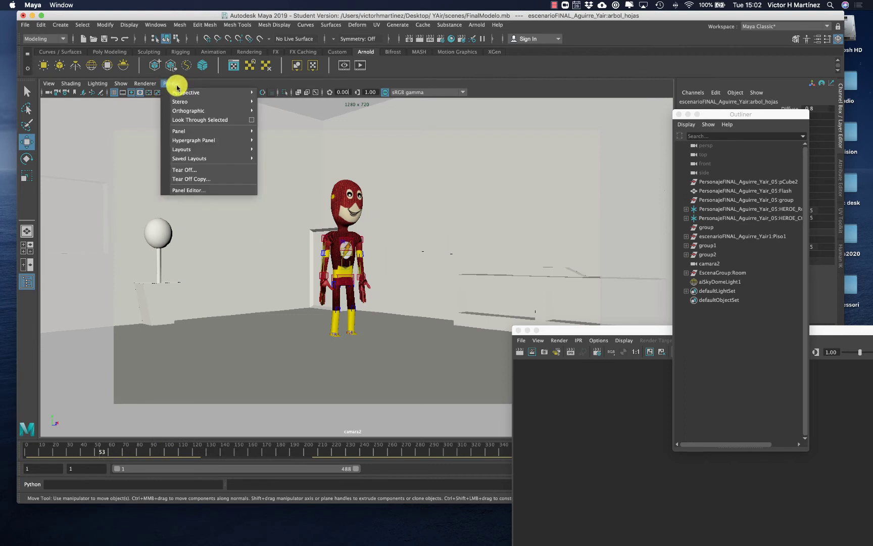
mouse_move(187, 94)
click(279, 100)
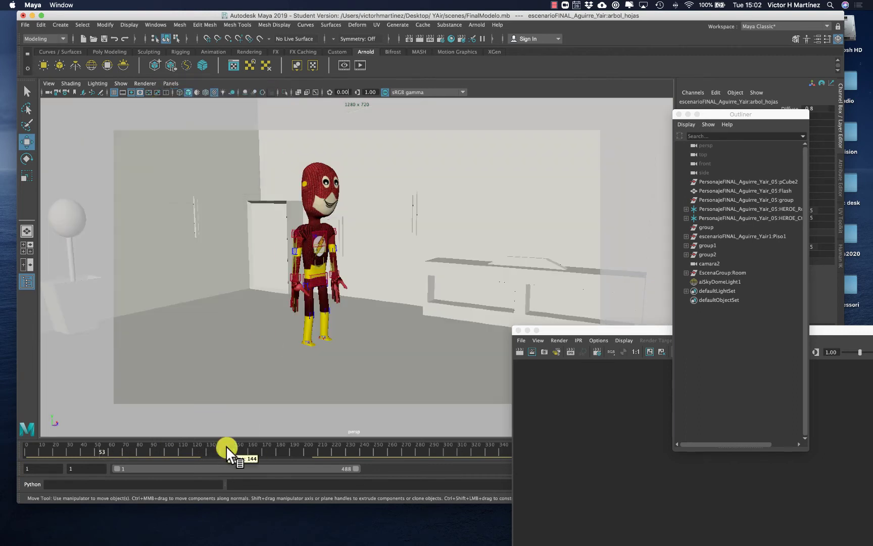
drag(112, 446, 31, 443)
drag(582, 330, 0, 200)
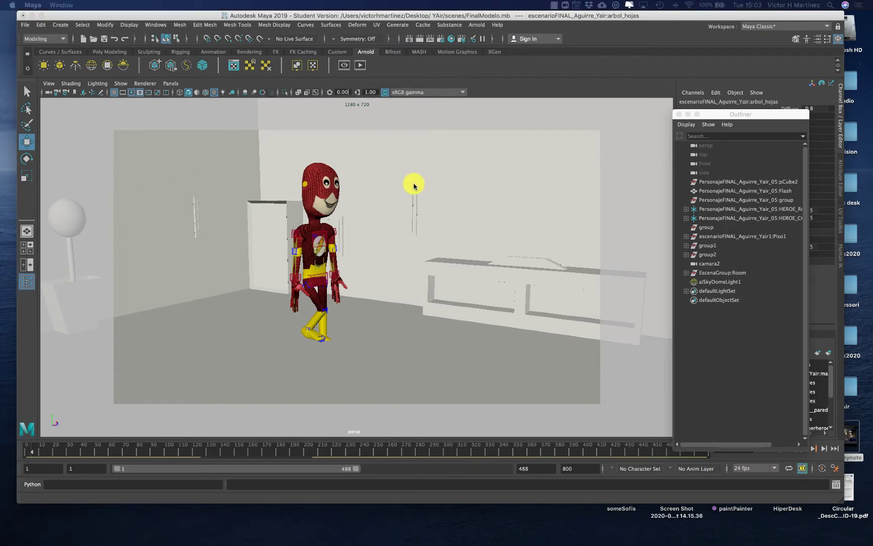
Step: Select camara2 and scrub the timeline to frame 116 from an overview of the room to examine how the camera moves
scroll(400, 210, down, 10)
scroll(400, 210, down, 5)
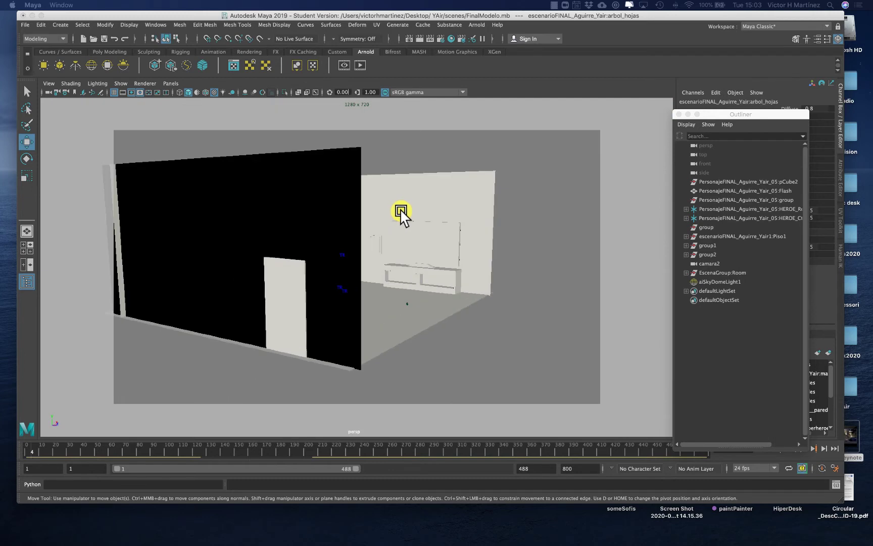
scroll(400, 210, down, 10)
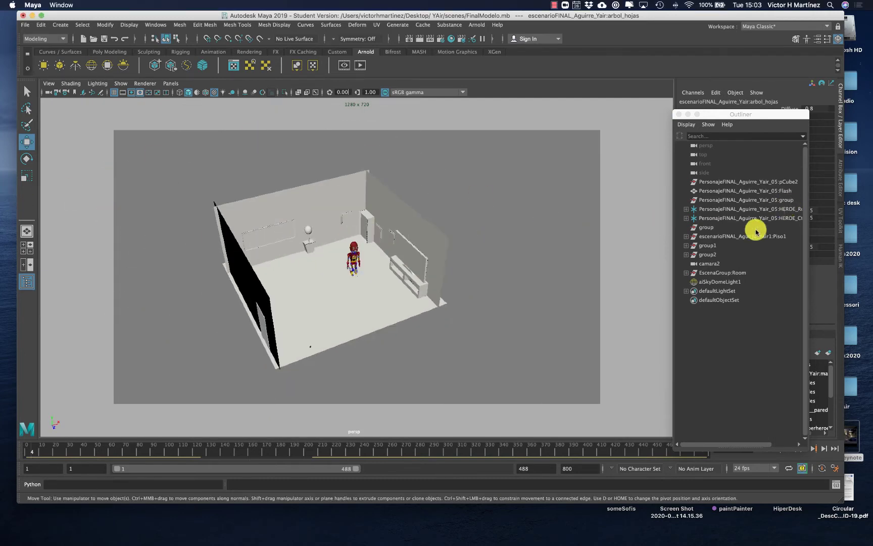
click(722, 264)
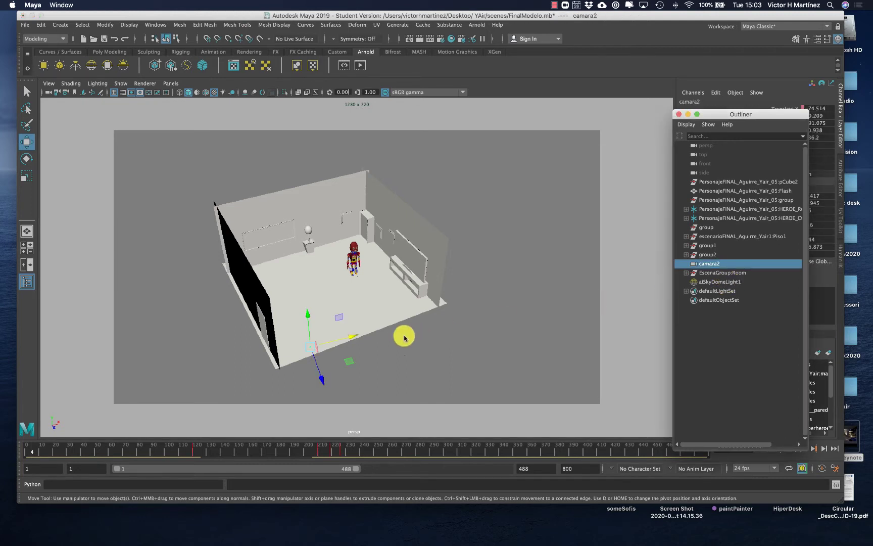
scroll(302, 356, up, 2)
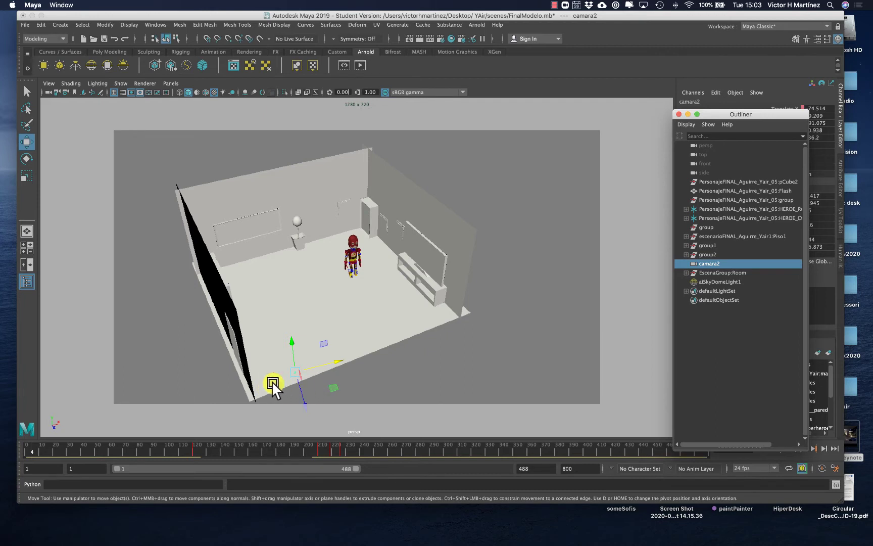
drag(106, 447, 242, 446)
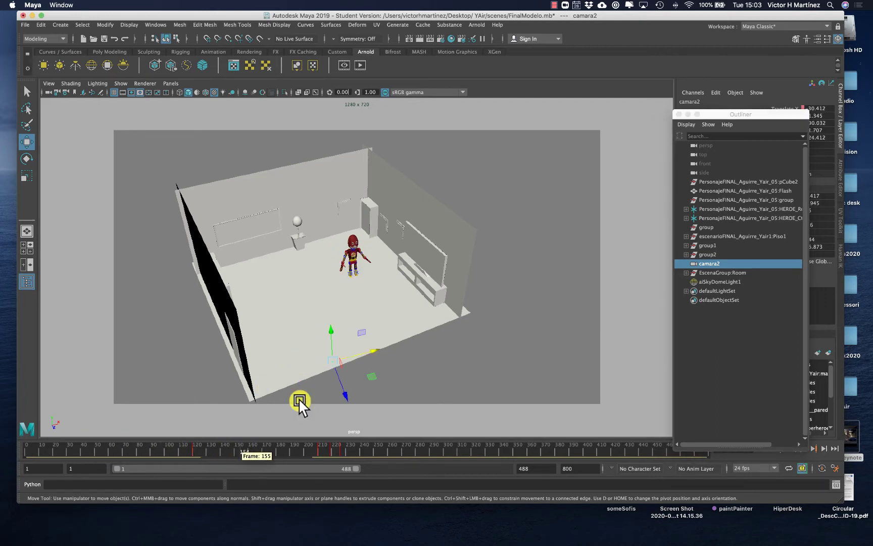
scroll(348, 376, up, 3)
alt+middle_drag(339, 375, 350, 256)
scroll(349, 256, up, 3)
drag(188, 447, 214, 438)
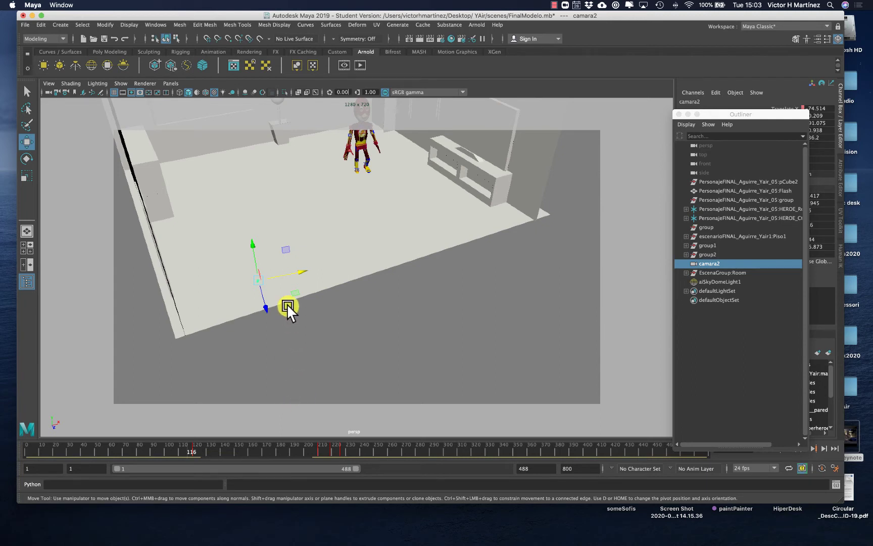
Step: Create a new camera in the scene and rename it Flash
click(108, 52)
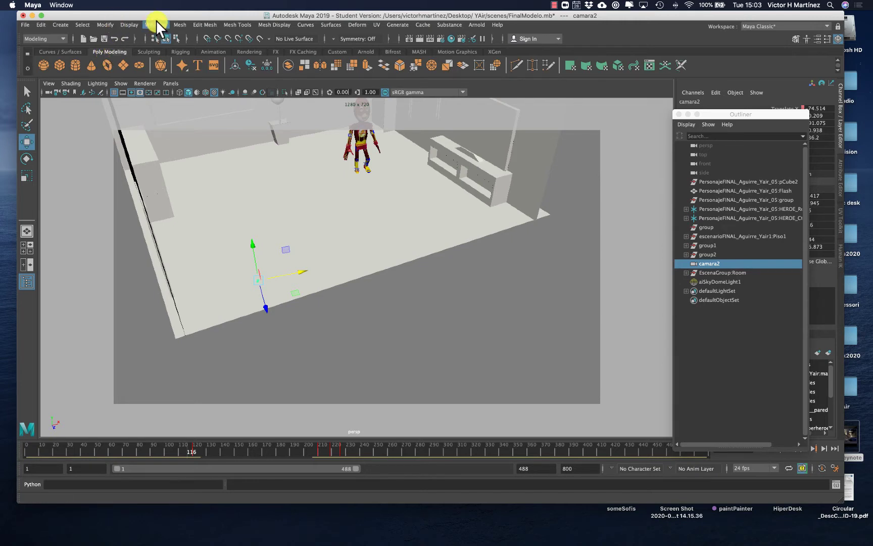
click(63, 21)
mouse_move(76, 85)
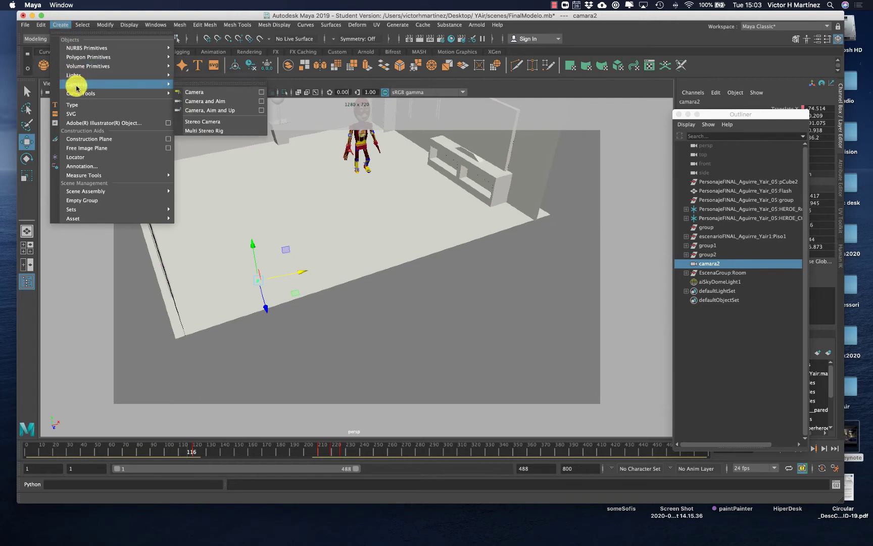
click(230, 94)
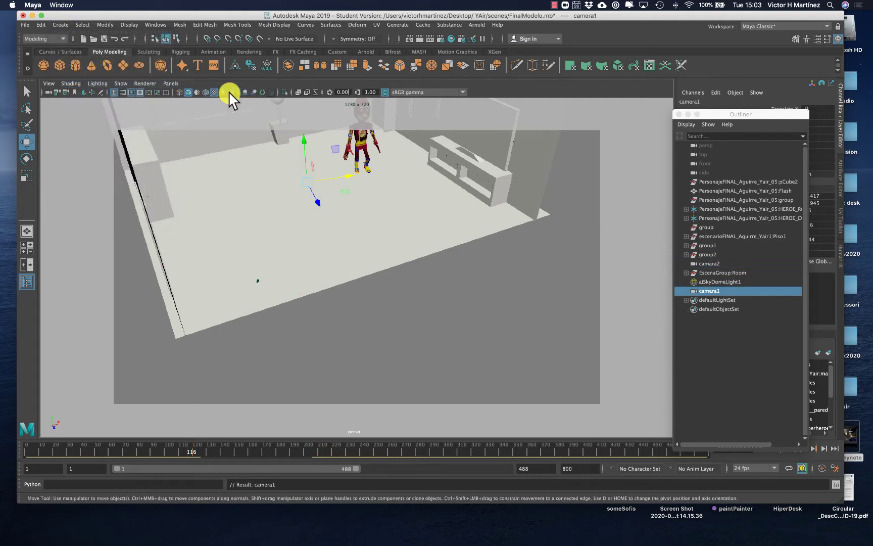
double_click(706, 291)
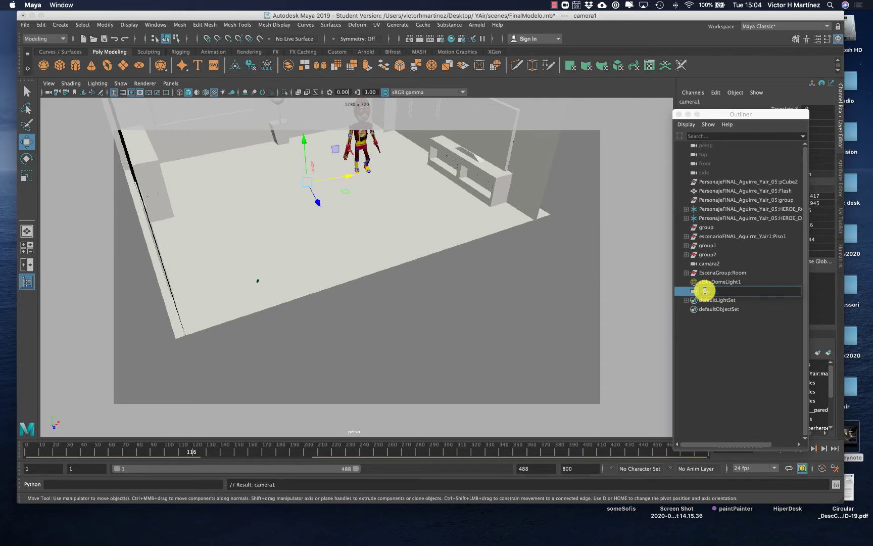
click(754, 350)
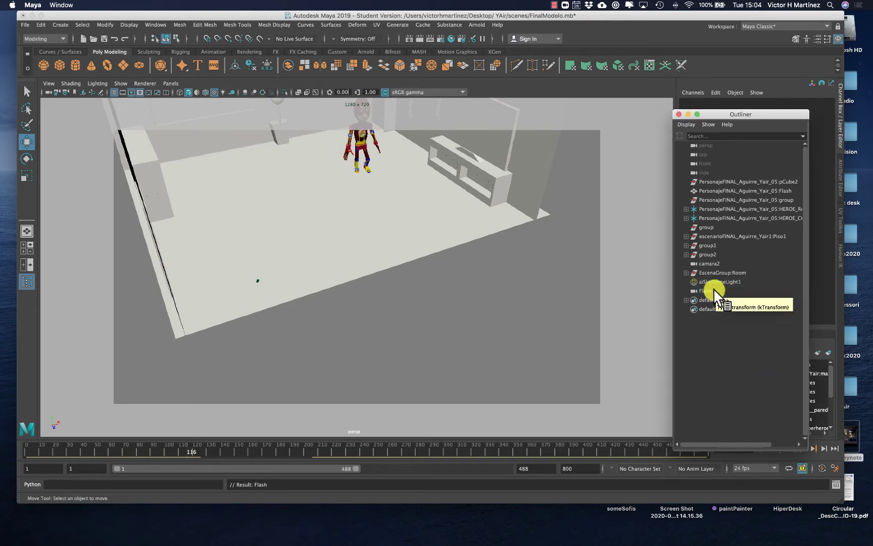
Step: Select the Flash camera, look through it in the viewport, and raise it slightly above the floor grid
click(698, 291)
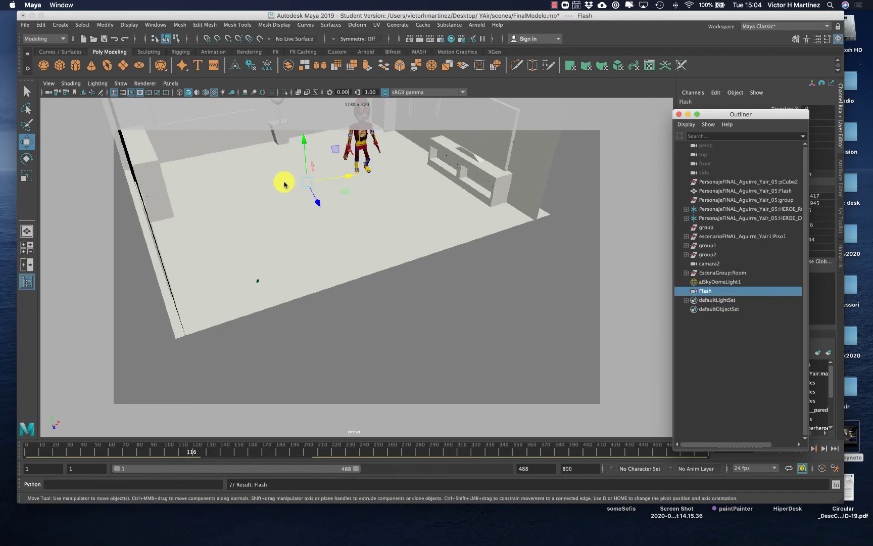
click(170, 84)
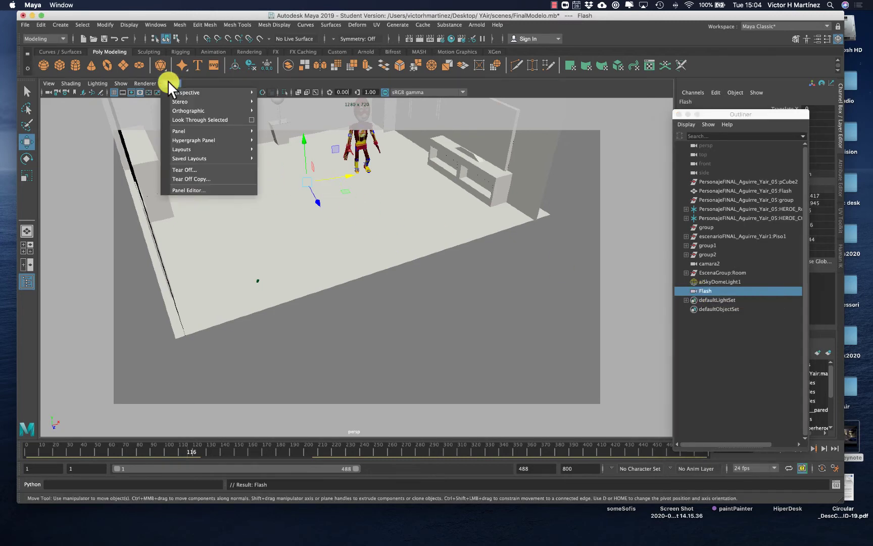
mouse_move(176, 92)
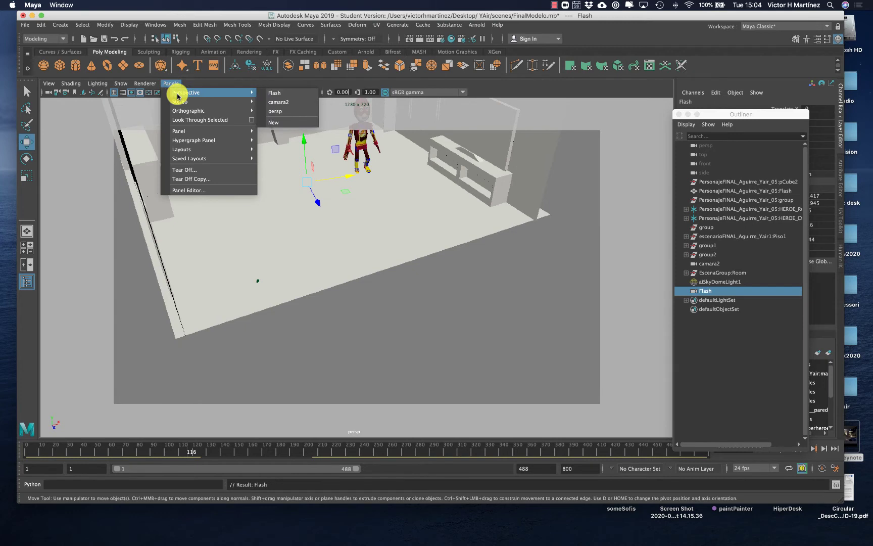
click(273, 94)
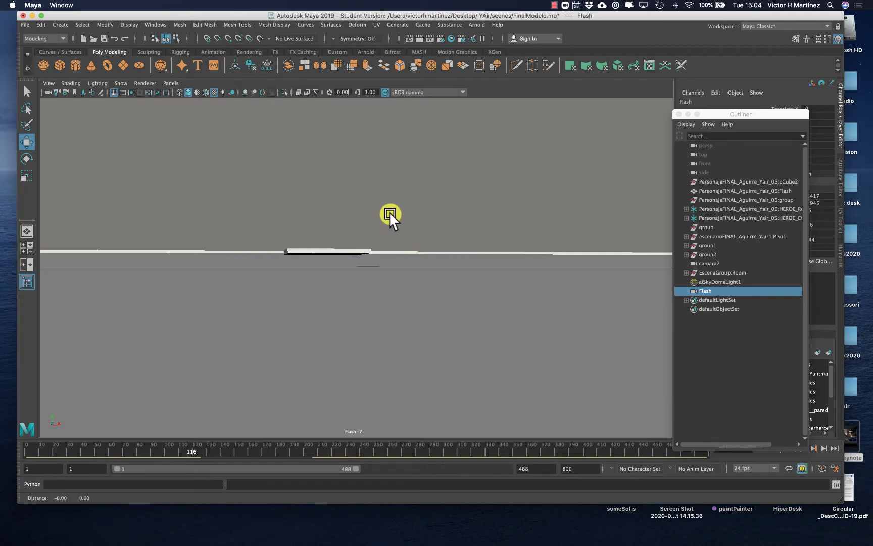
alt+drag(390, 211, 389, 217)
alt+middle_drag(385, 211, 384, 251)
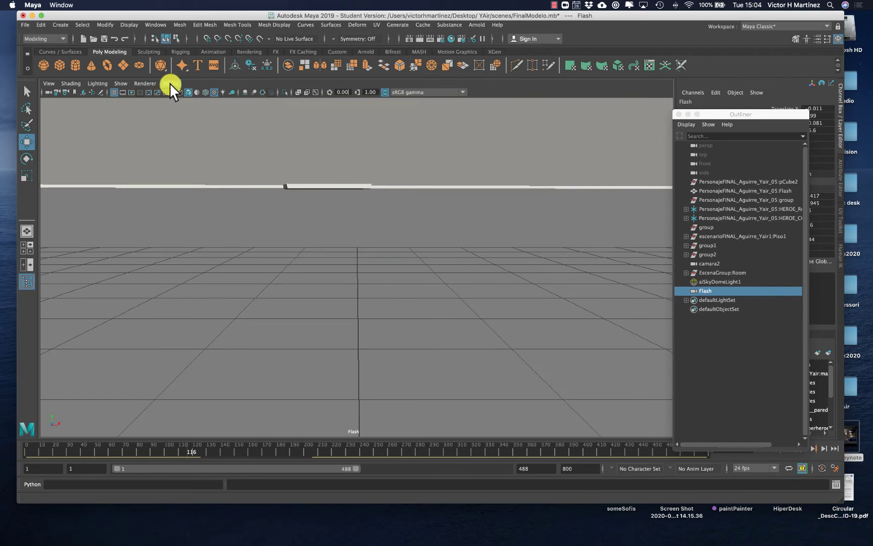
Step: Switch the viewport to the persp camera and raise the Flash camera to a height of about 13.7 cm
click(171, 83)
mouse_move(189, 92)
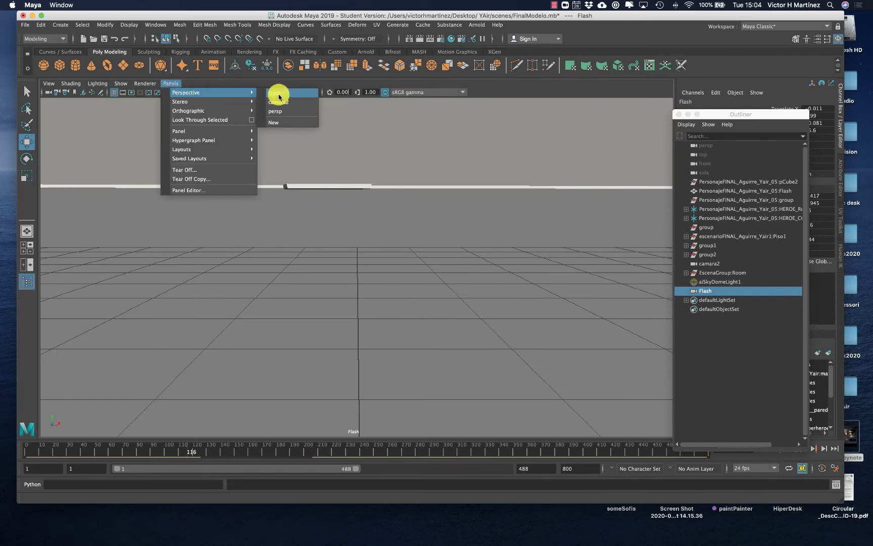
click(275, 110)
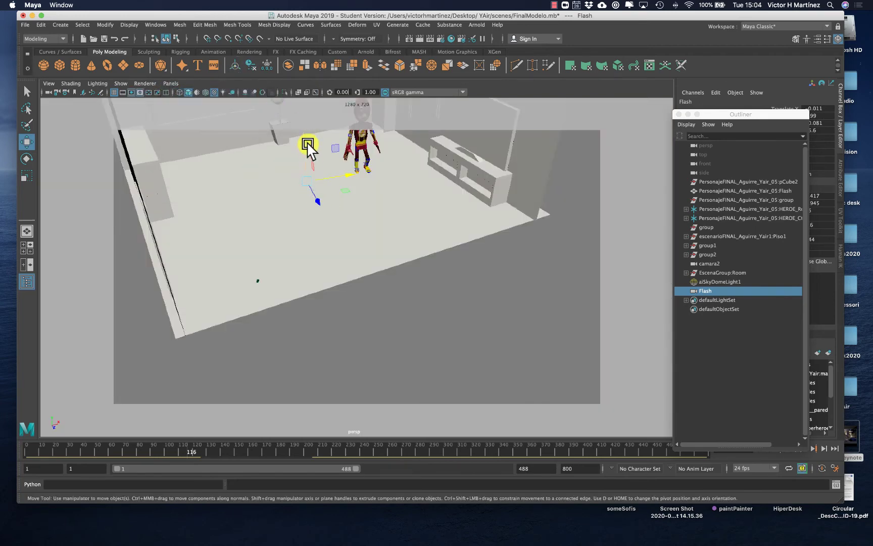
drag(307, 147, 306, 131)
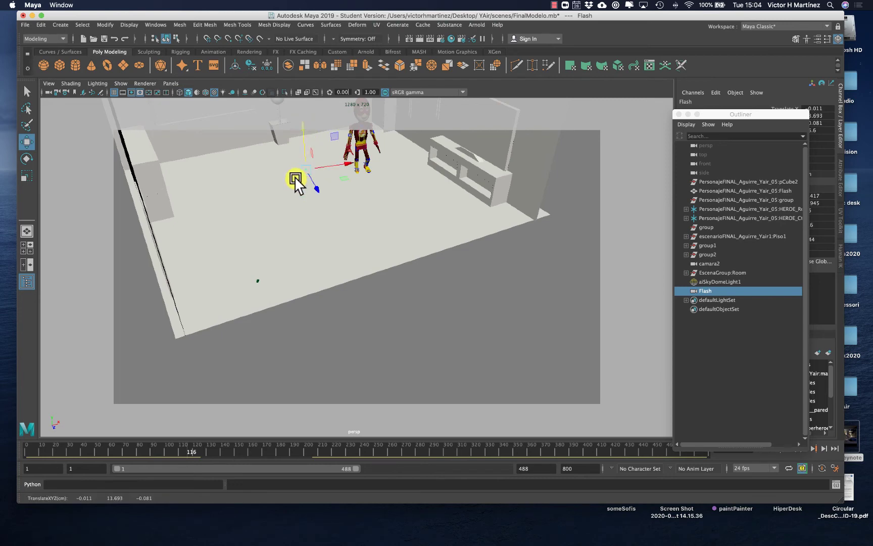
Step: Rotate the Flash camera and move it in front of the character, to about X 69.5 and Z 31.4 cm
key(e)
drag(291, 189, 356, 151)
scroll(309, 172, down, 5)
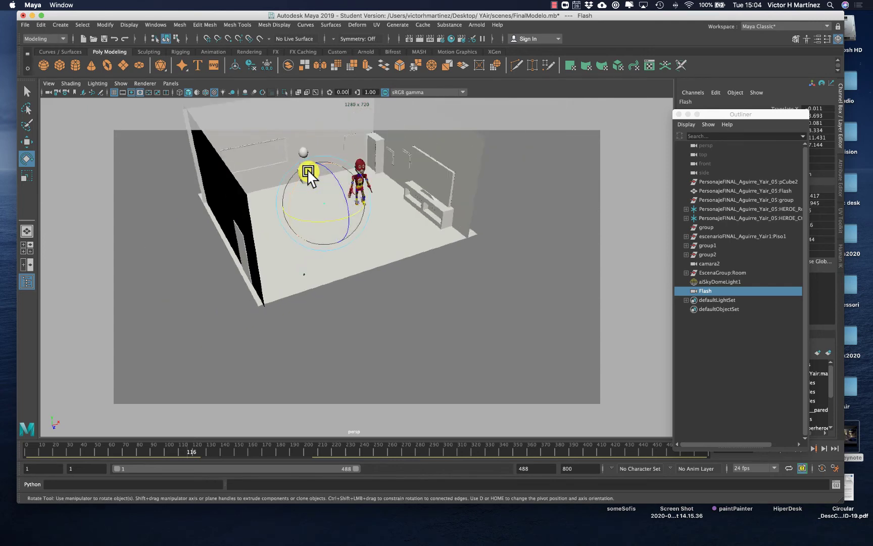
scroll(306, 180, up, 10)
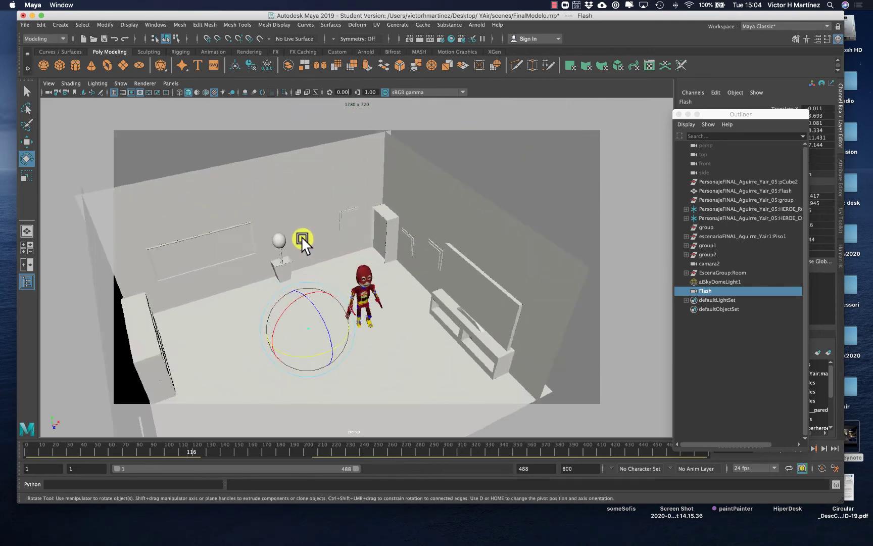
alt+middle_drag(343, 252, 333, 142)
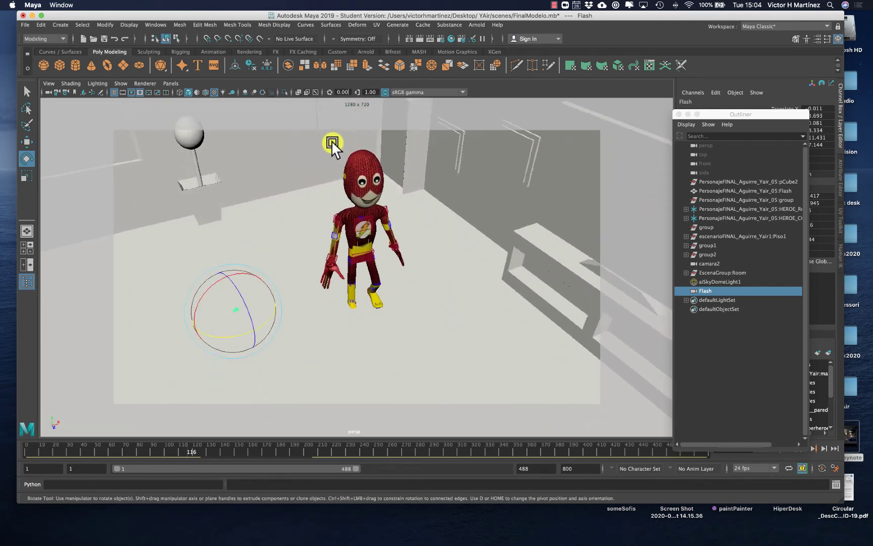
key(w)
drag(248, 326, 445, 289)
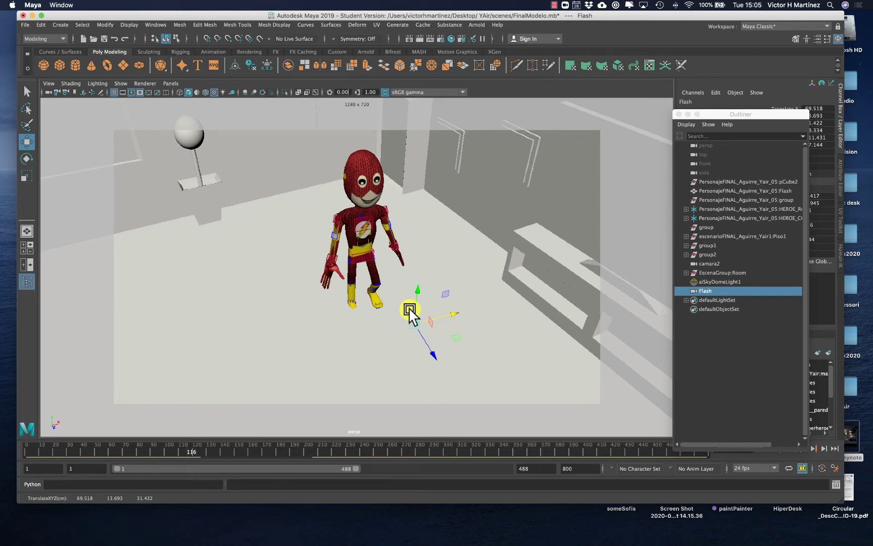
Step: Scale the Flash camera uniformly to about 5.65 and rotate it to turn towards the character
key(r)
drag(416, 326, 449, 315)
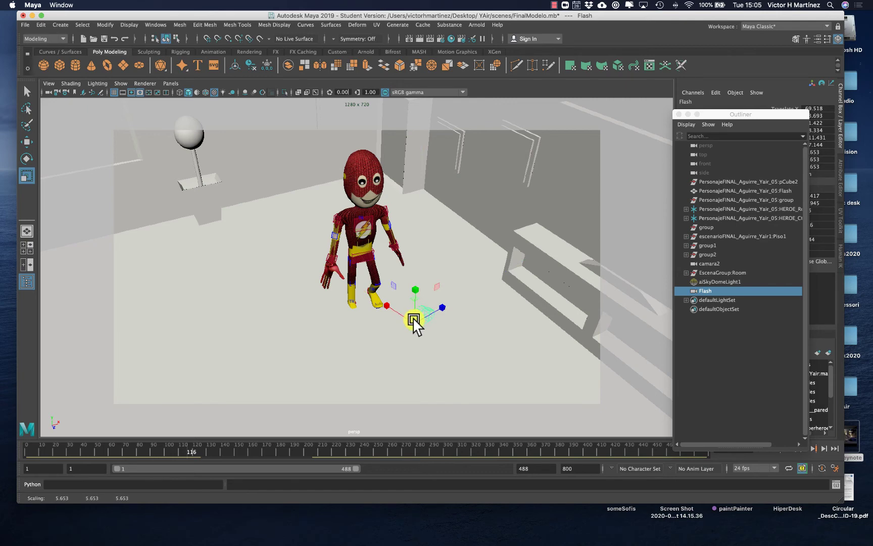
key(e)
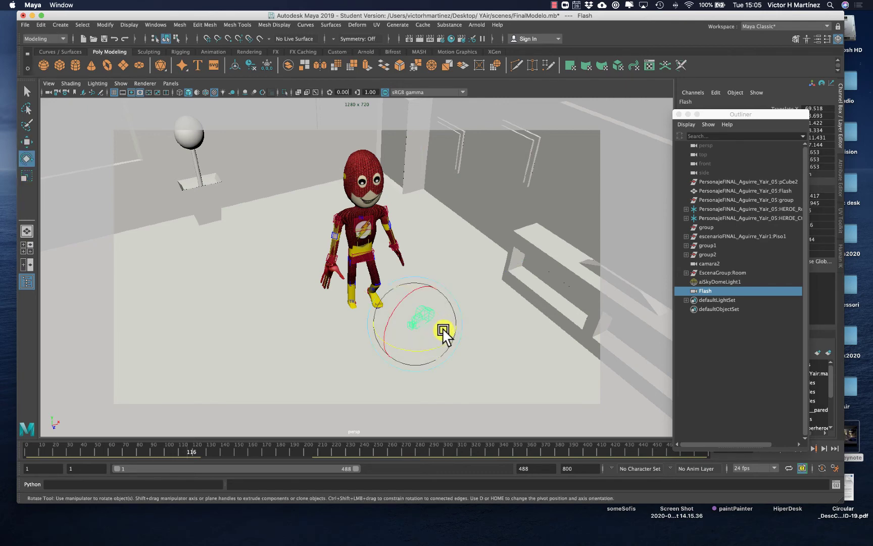
drag(443, 330, 338, 343)
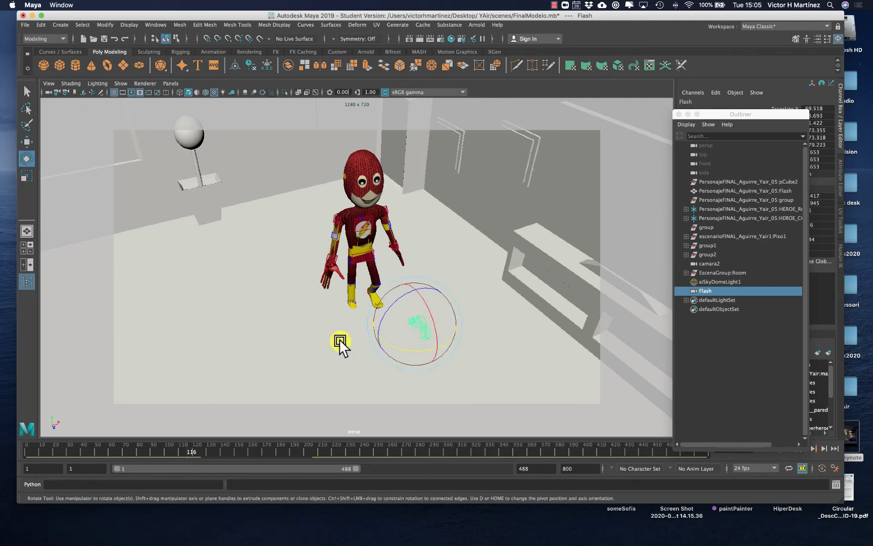
click(401, 345)
click(422, 332)
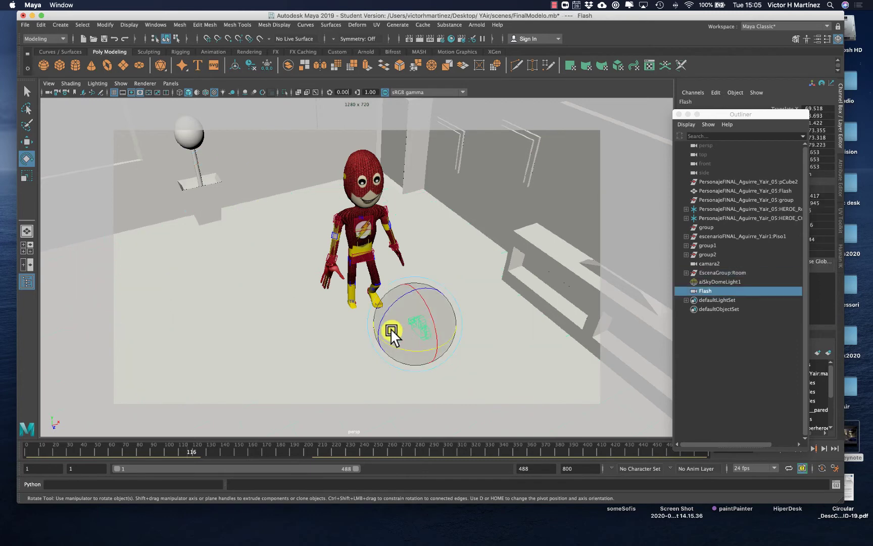
Step: Move the Flash camera to about X 90.6 and, using the four-view layout, set its height to about 14.6 cm
key(w)
drag(413, 335, 469, 273)
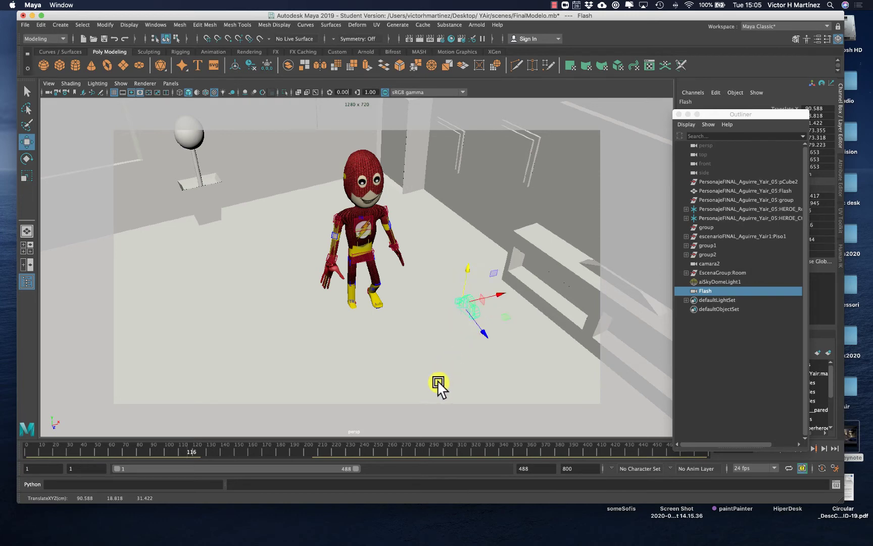
key(space)
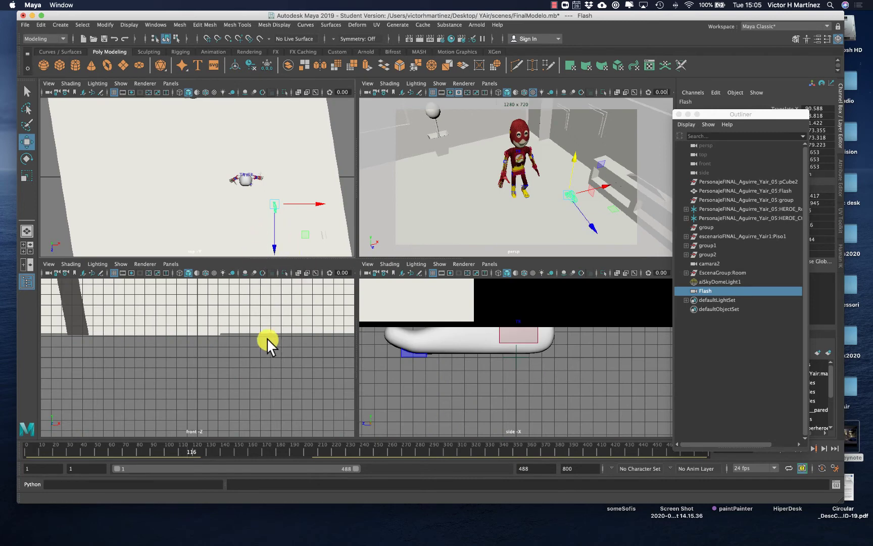
key(f)
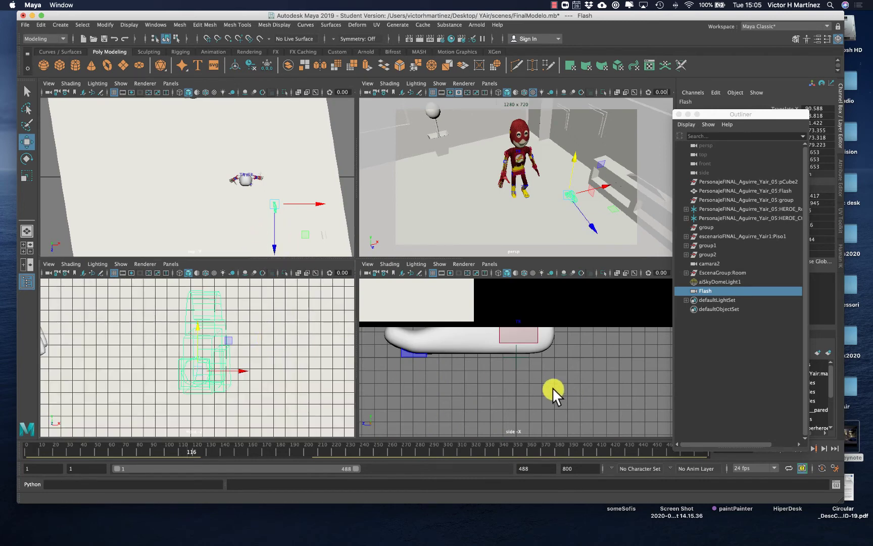
key(f)
scroll(523, 369, down, 5)
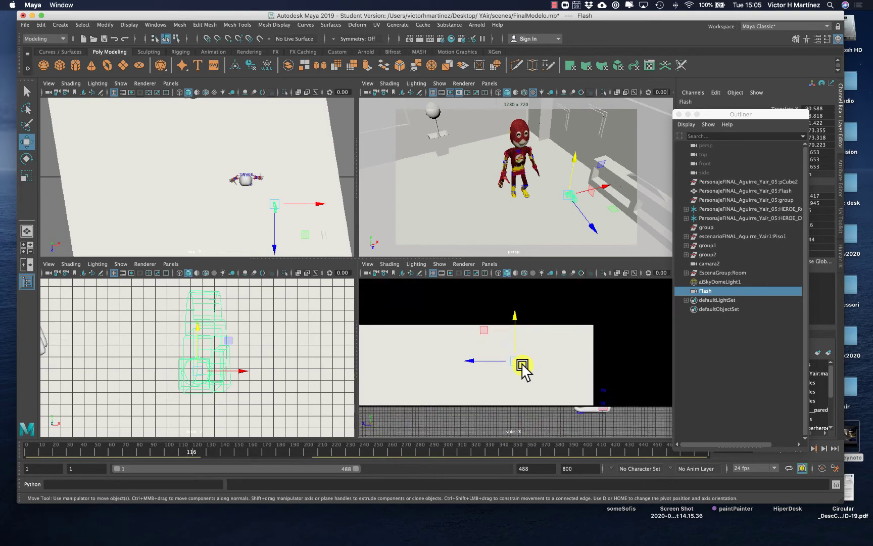
scroll(311, 360, down, 5)
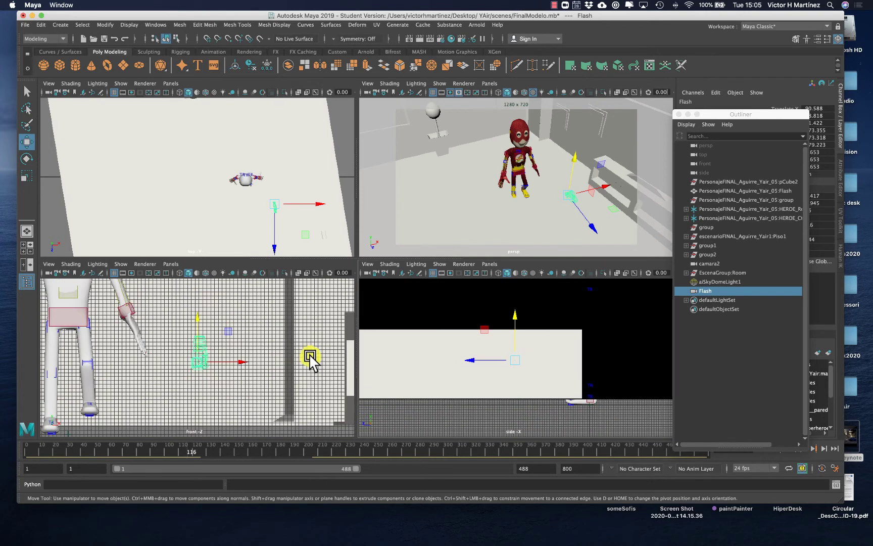
scroll(310, 359, down, 3)
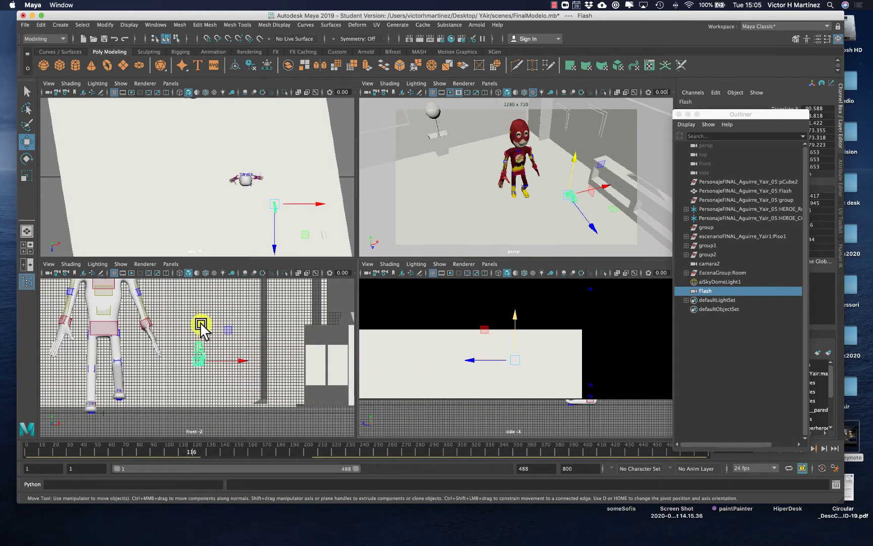
drag(202, 325, 197, 333)
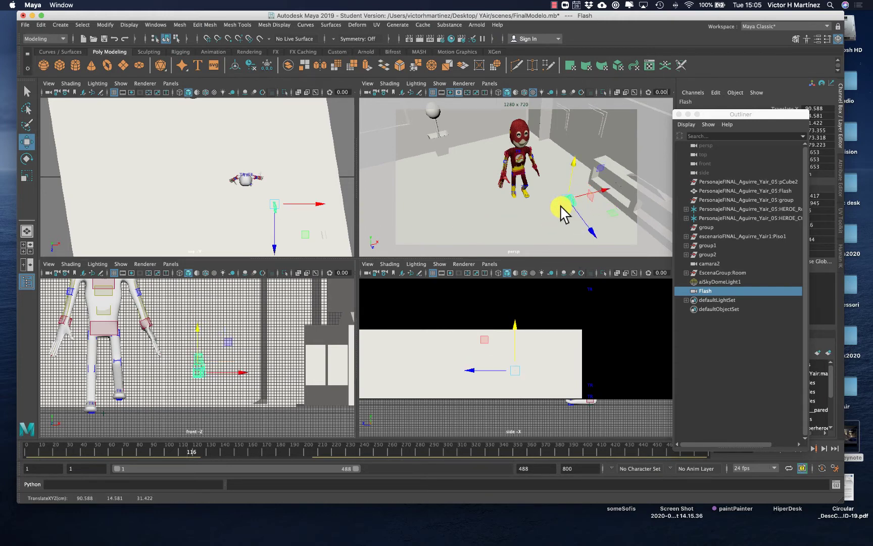
Step: Rotate the Flash camera to about 216.9, 148.8, 196.5 degrees so it aims up at the character
key(e)
drag(588, 191, 589, 222)
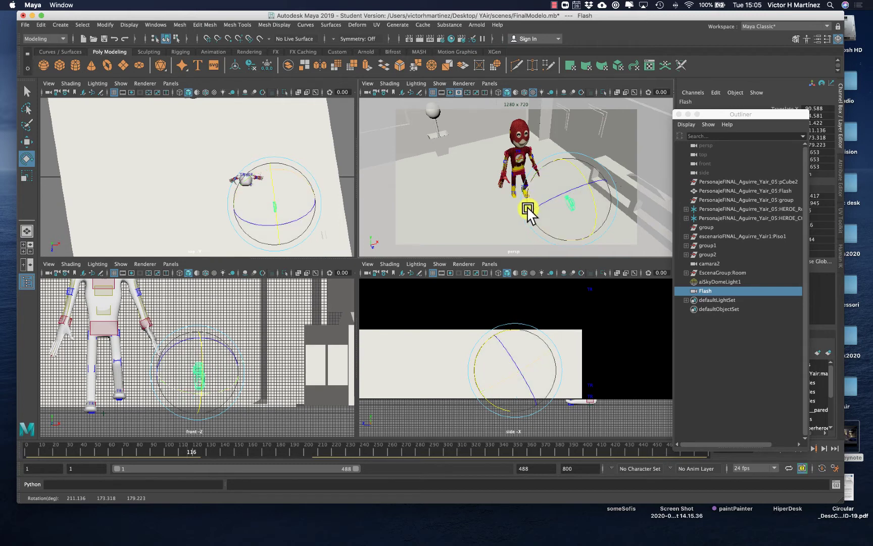
drag(541, 226, 566, 234)
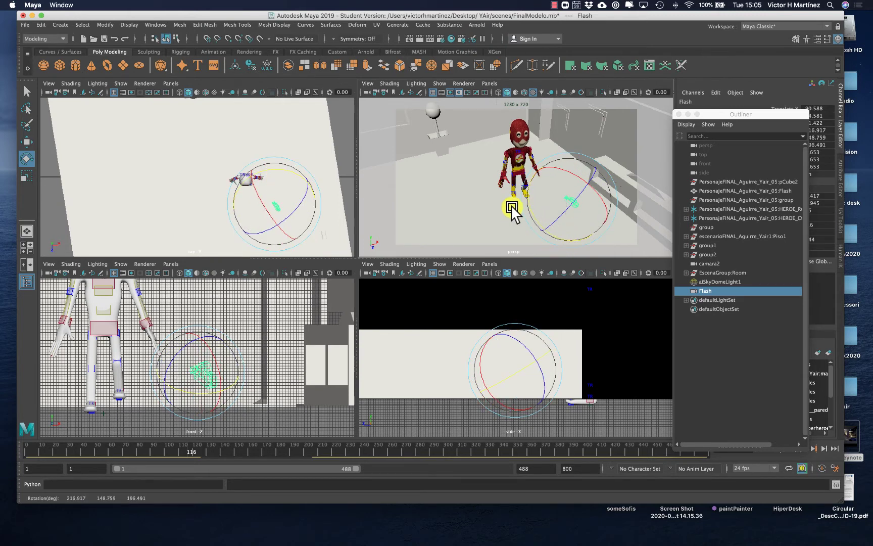
Step: Look through the Flash camera in a full-size viewport and pull it back to frame more of the character's body
key(space)
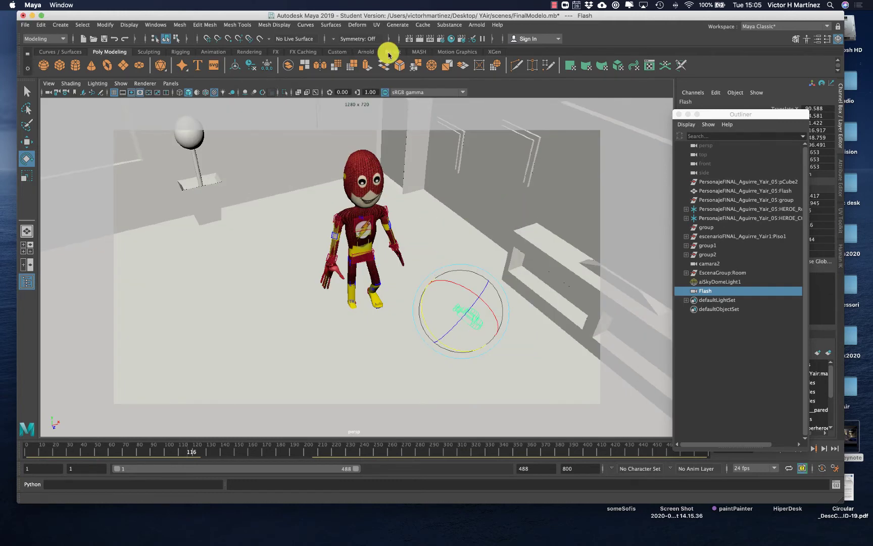
click(172, 84)
mouse_move(185, 92)
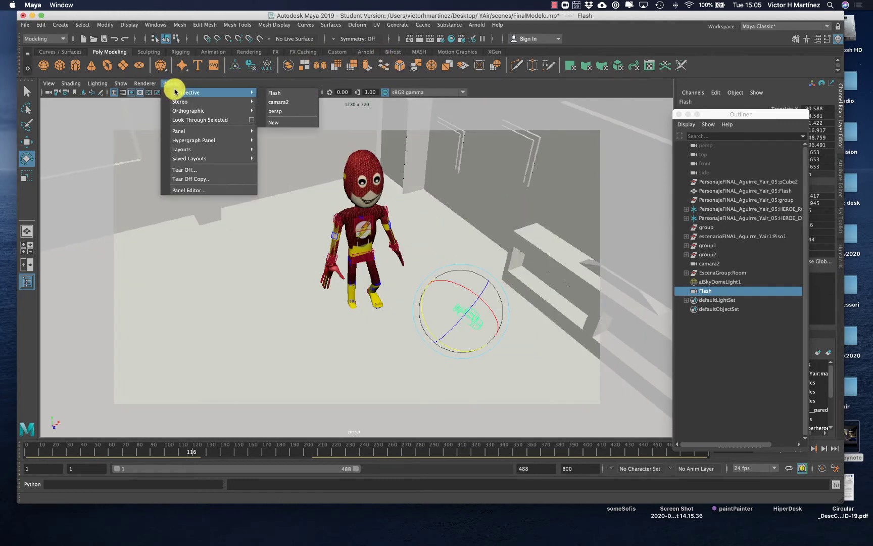
click(295, 94)
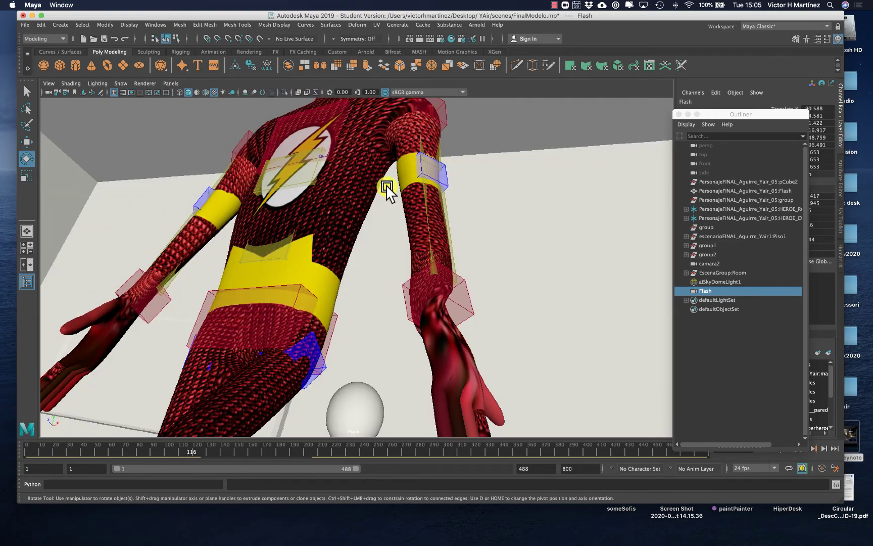
scroll(377, 185, down, 10)
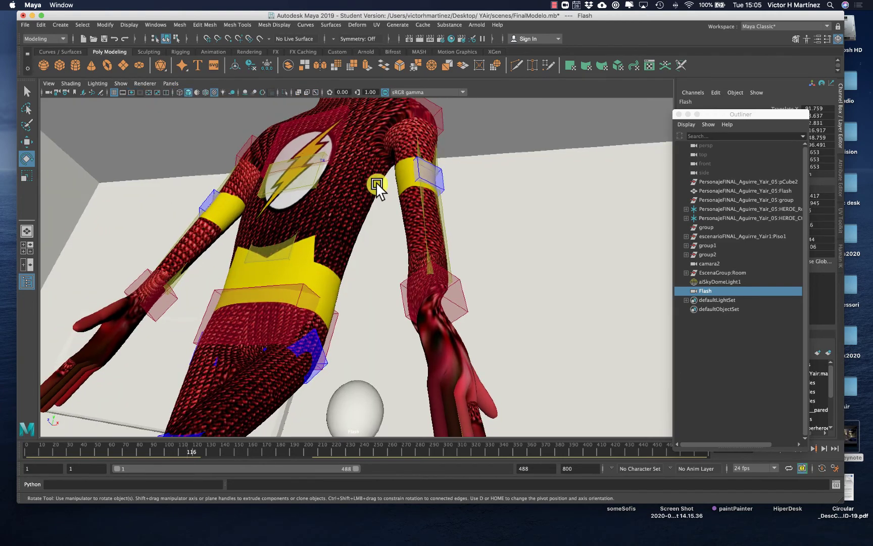
scroll(376, 185, up, 5)
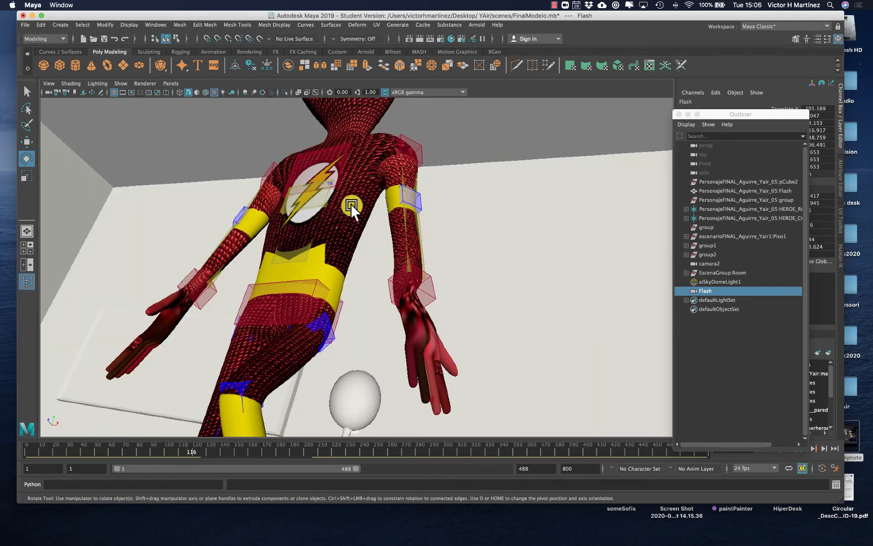
Step: Tilt the Flash camera upward from the four-view layout to bring the character's head into its frame
key(space)
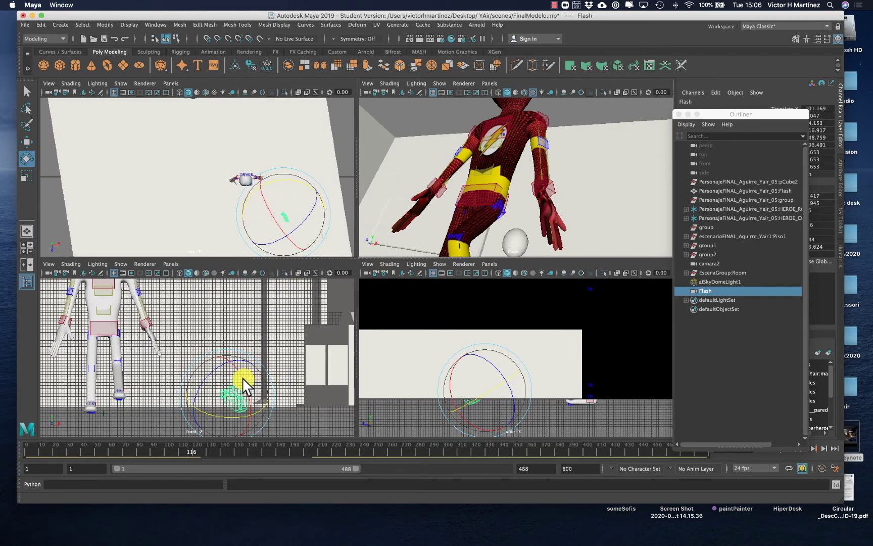
drag(242, 387, 244, 386)
drag(243, 382, 243, 390)
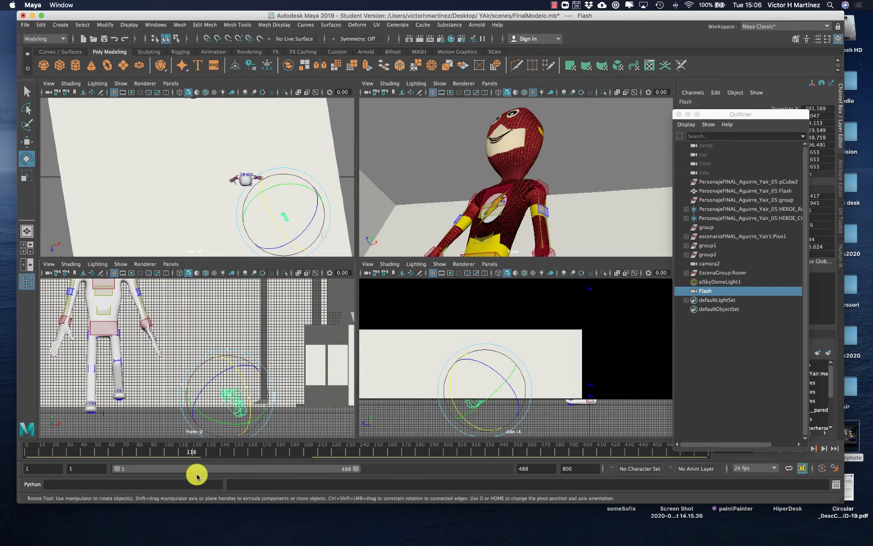
Step: Scrub the animation through the Flash camera to examine the character's poses, ending on frame 254
drag(233, 450, 409, 458)
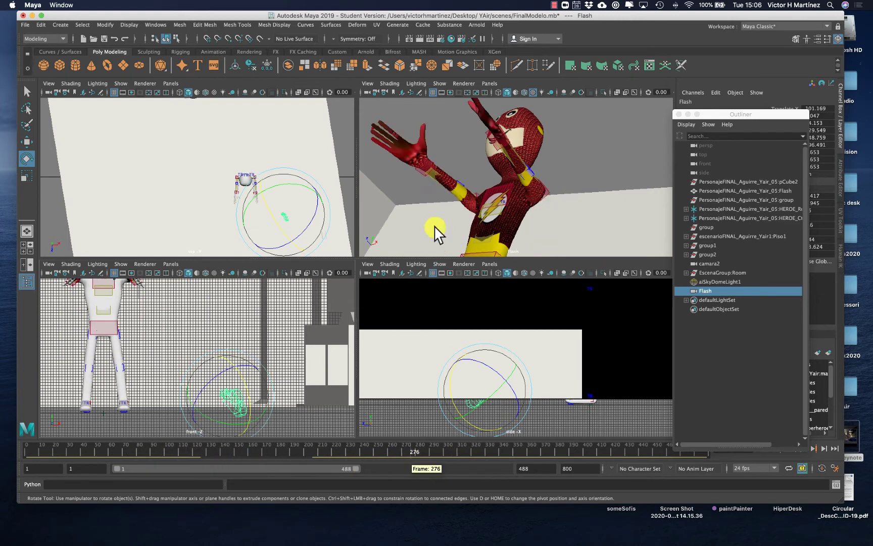
click(415, 223)
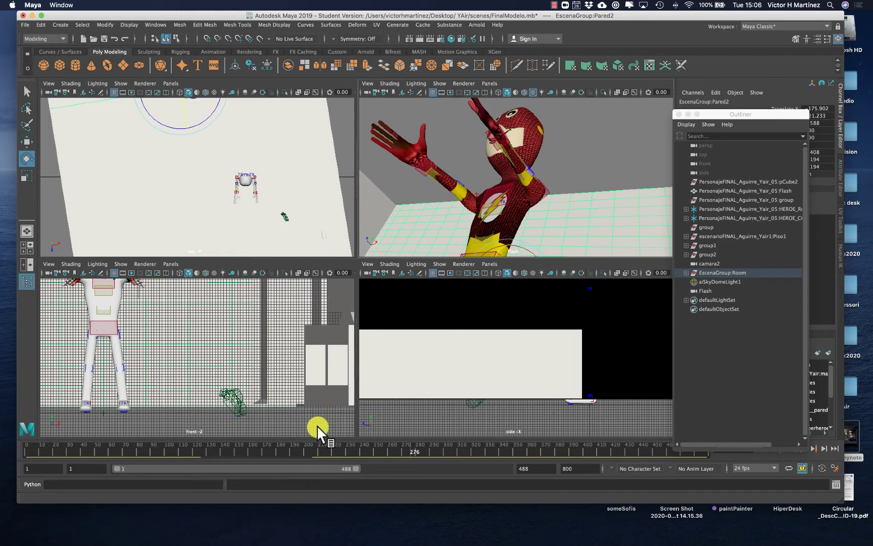
drag(248, 445, 344, 447)
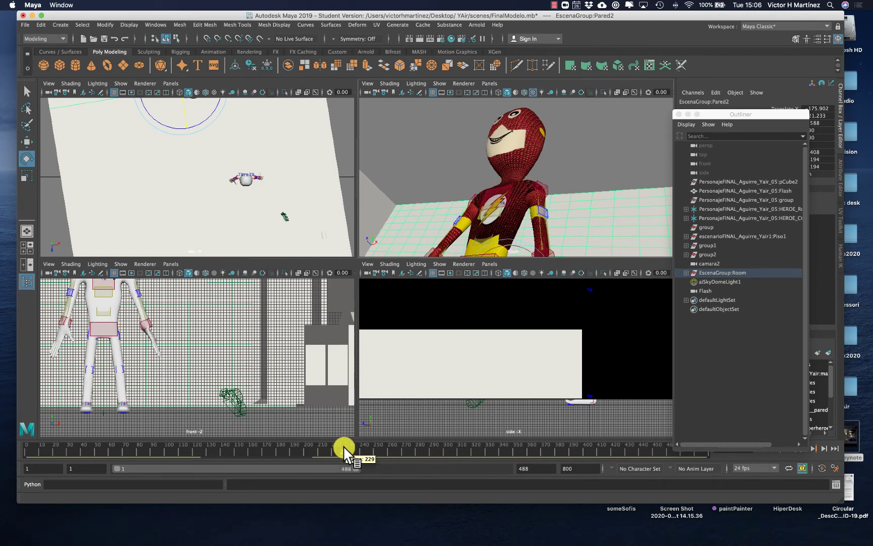
drag(343, 446, 286, 449)
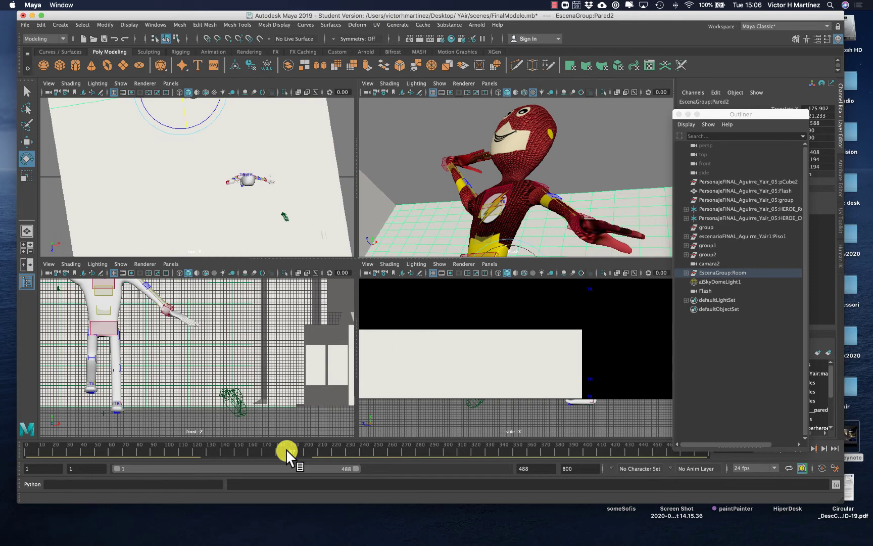
click(378, 447)
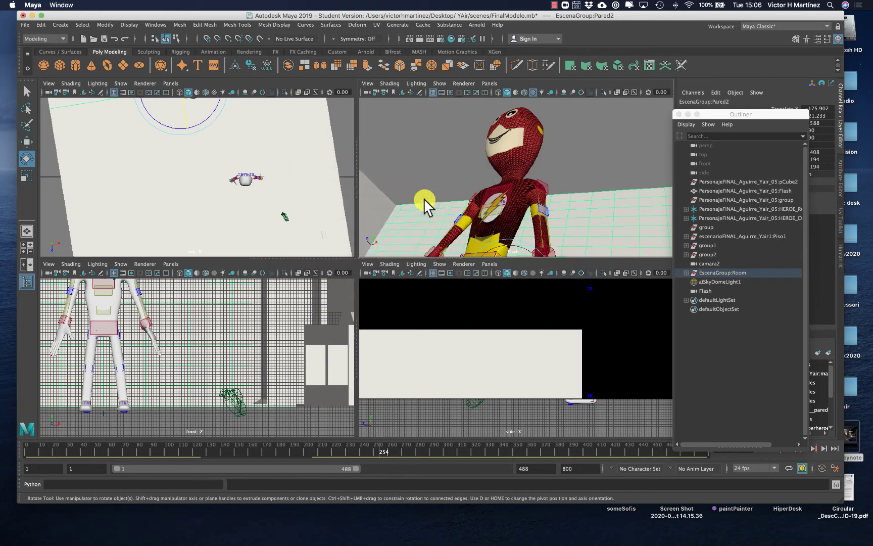
Step: Maximize the Flash camera view and switch that viewport back to the persp camera
key(space)
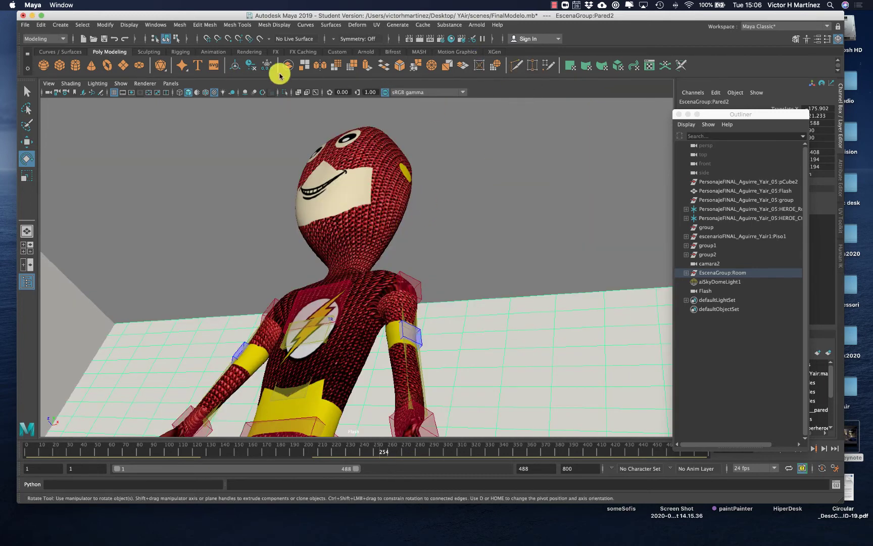
click(167, 82)
mouse_move(221, 94)
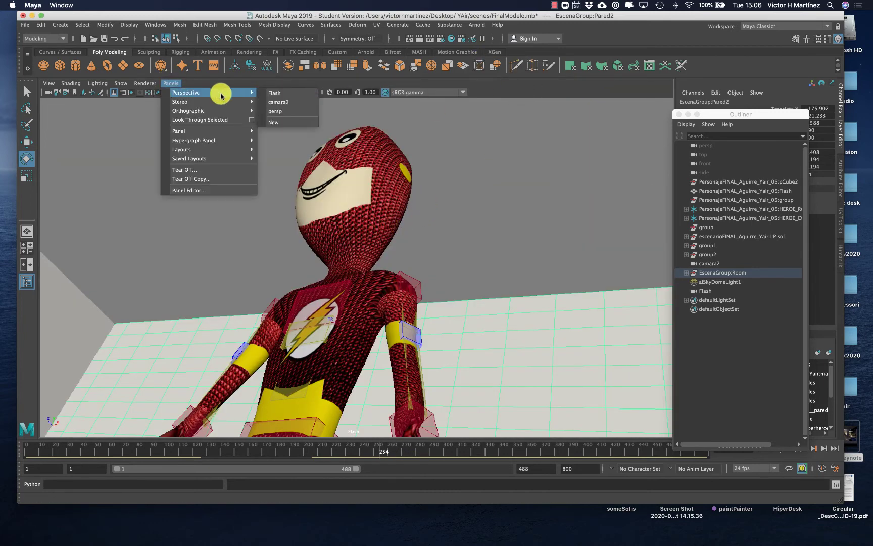
click(293, 112)
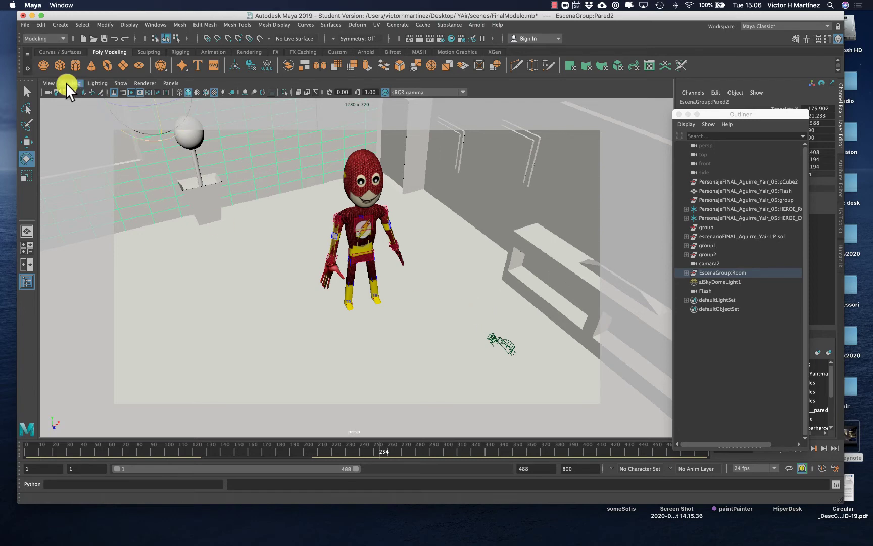
Step: Restore the RenderF_1 bookmarked view in the persp viewport
click(51, 82)
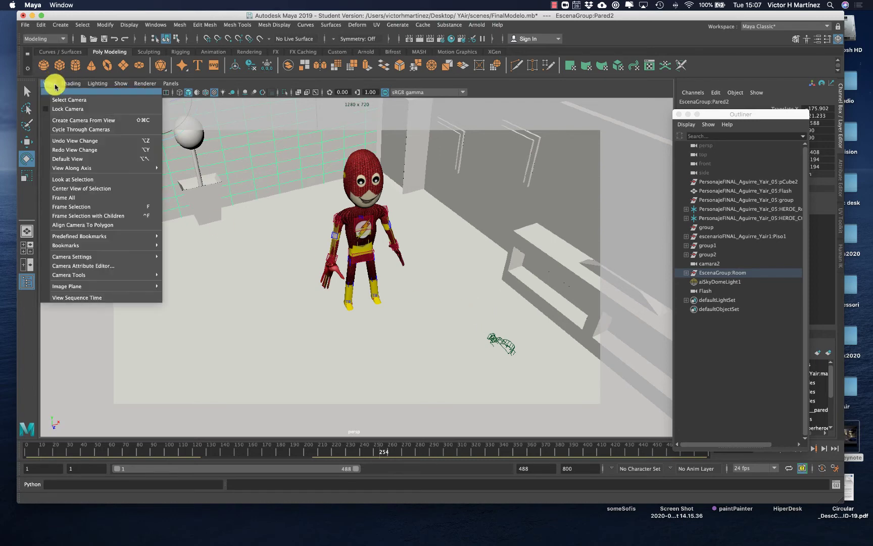
mouse_move(84, 247)
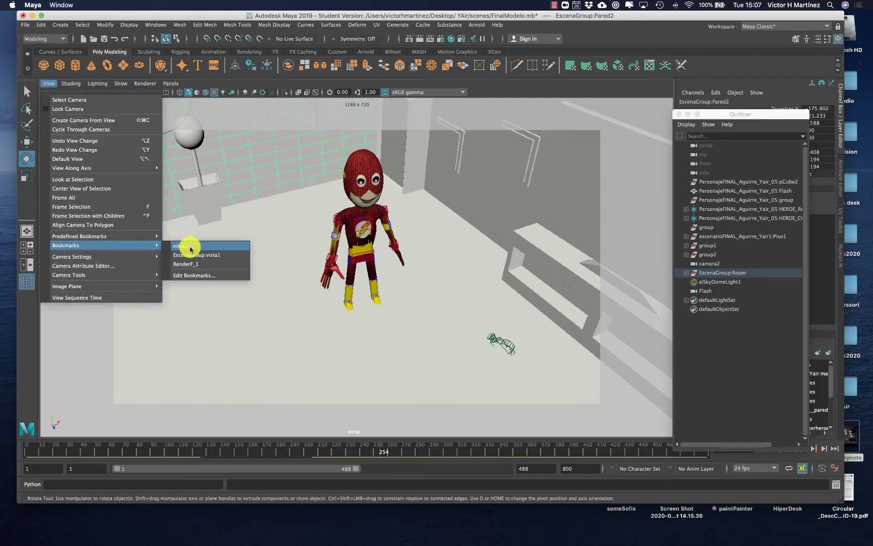
click(184, 263)
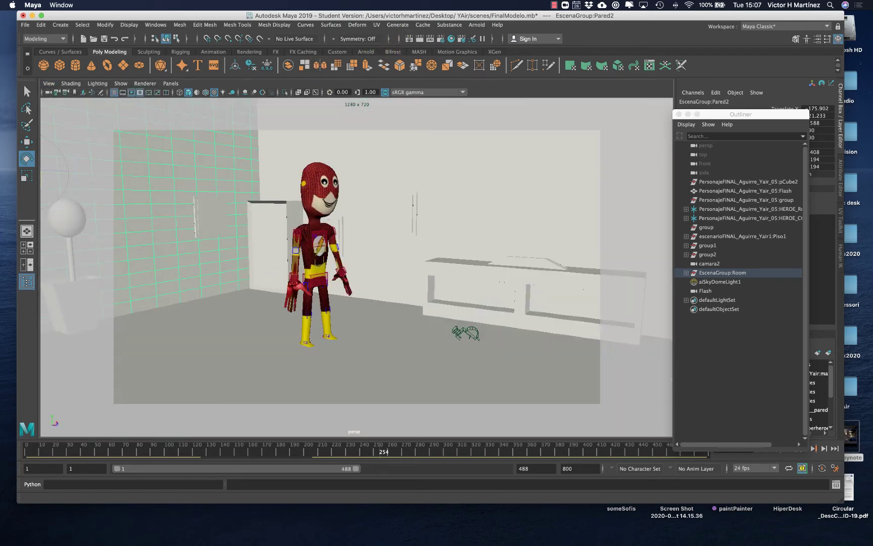
Step: Open the Render View and its render settings, and set the frame/animation extension to name.ext.#
click(409, 39)
drag(767, 248, 666, 139)
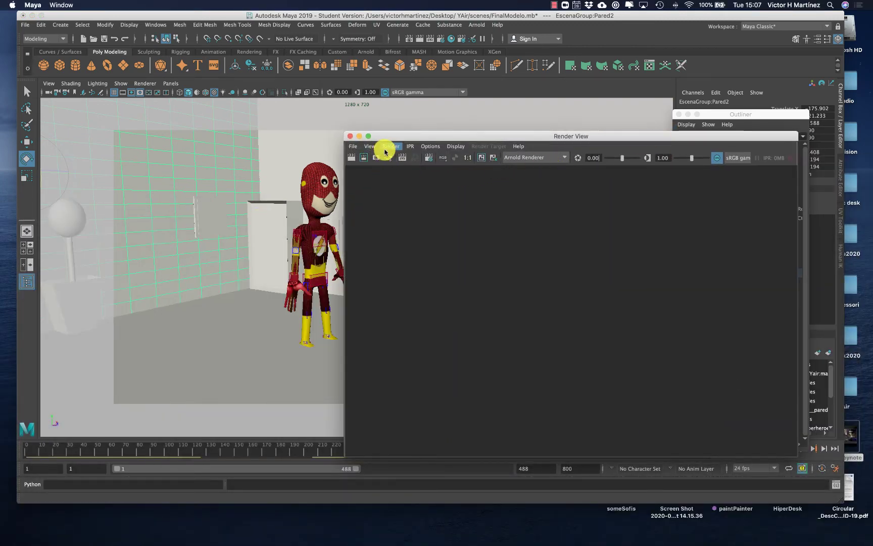
click(427, 147)
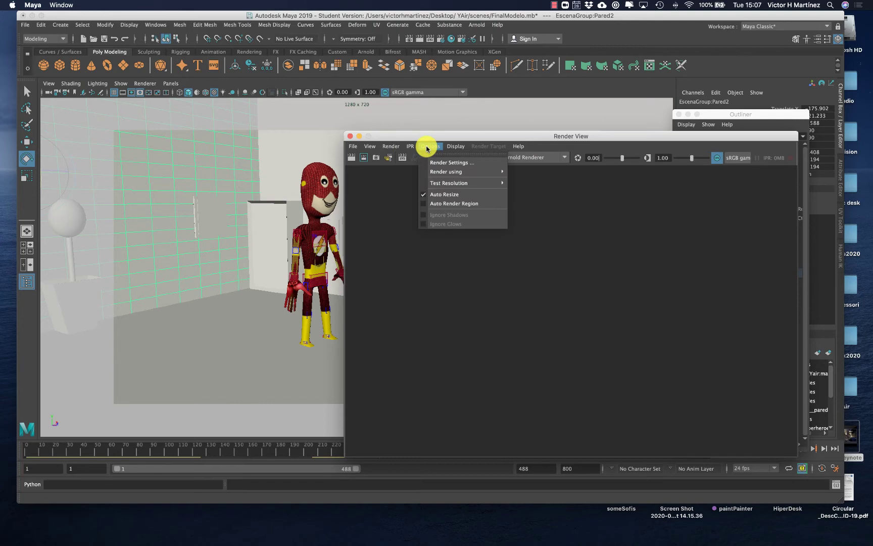
click(432, 162)
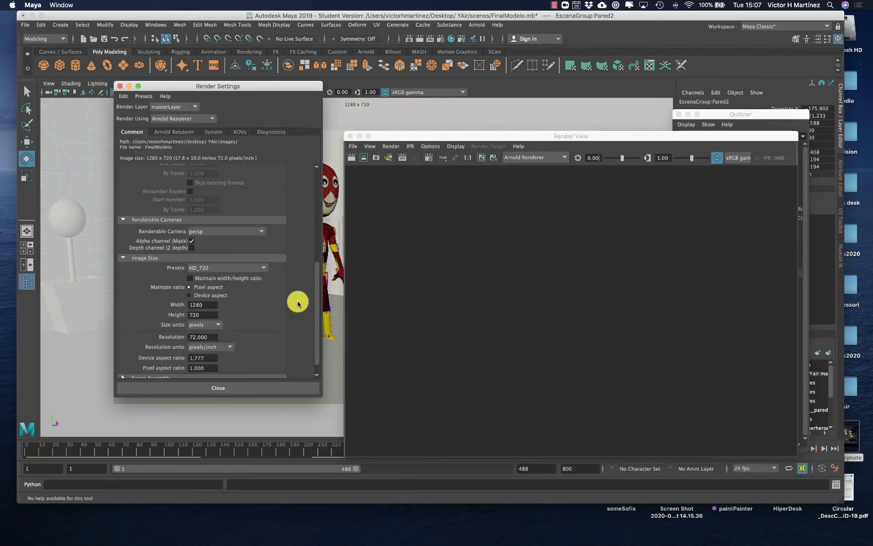
drag(317, 294, 319, 195)
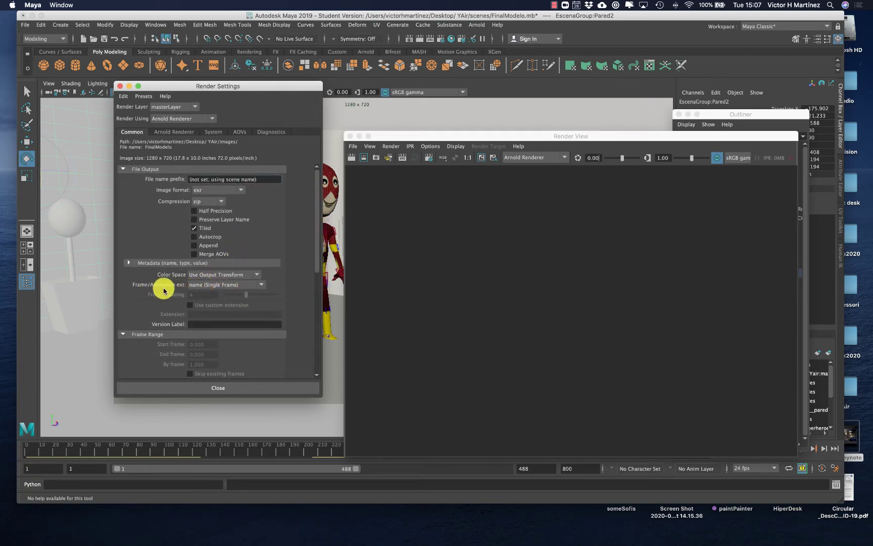
click(224, 285)
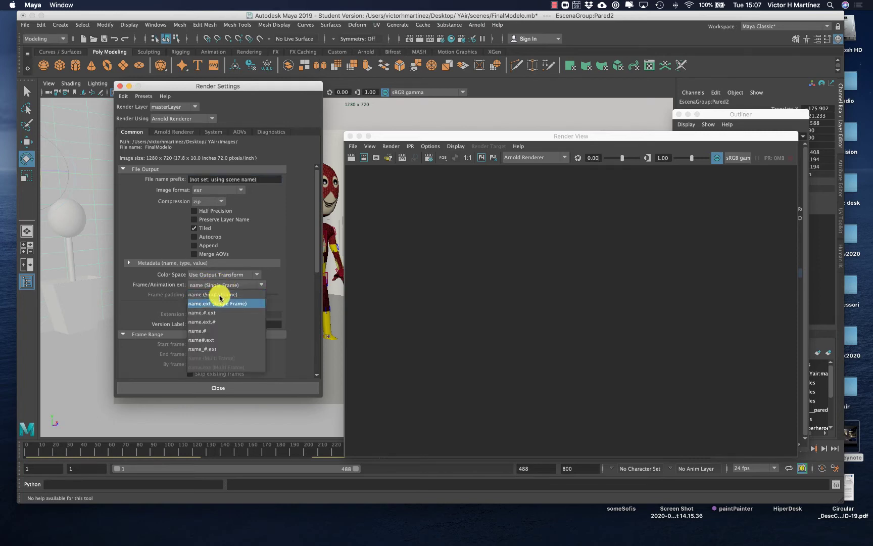
click(198, 322)
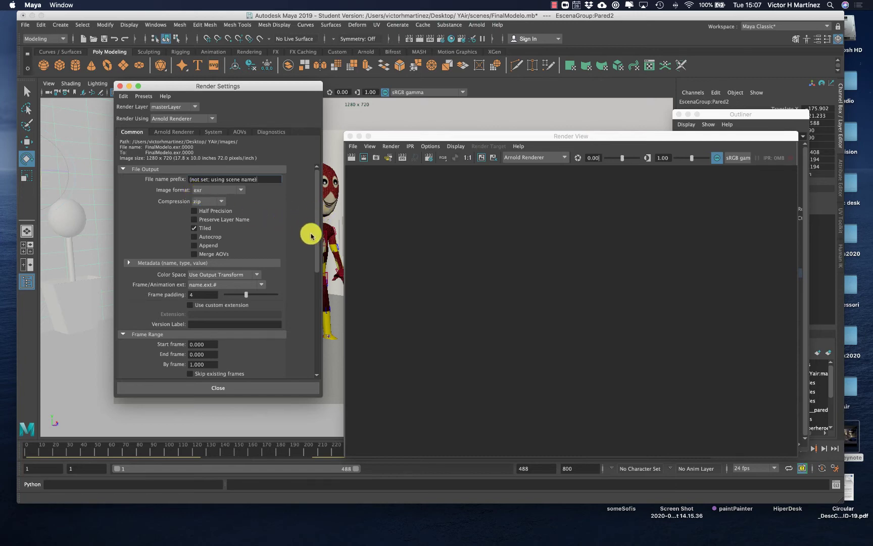
Step: Set the render frame range to start at frame 1 and end at frame 50
scroll(314, 230, down, 2)
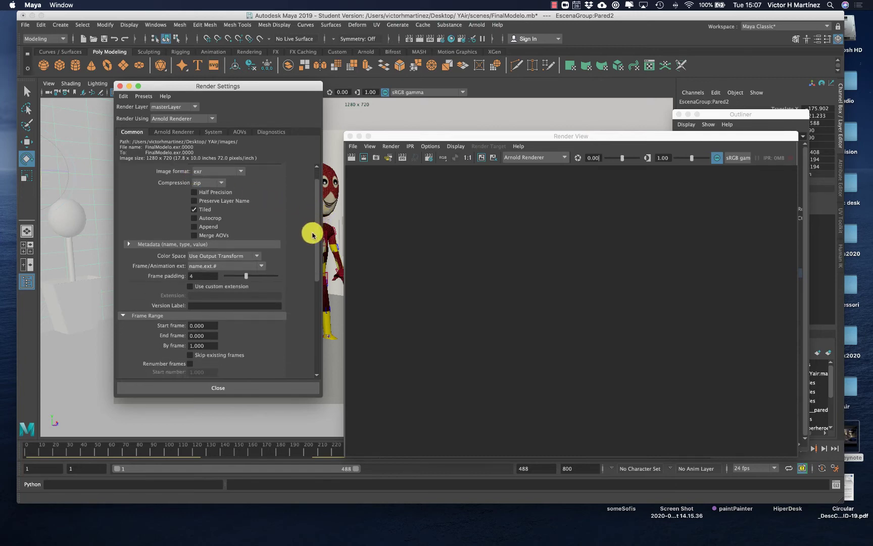
drag(204, 327, 187, 326)
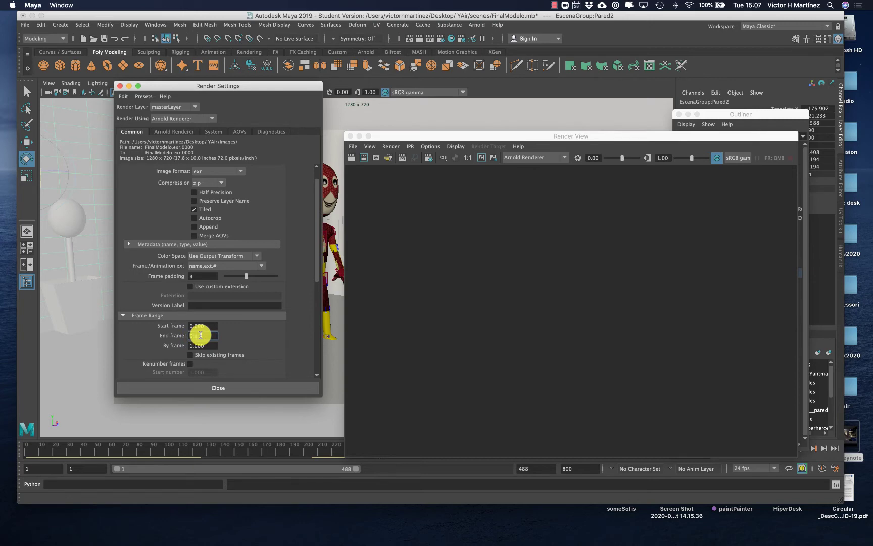
text(50)
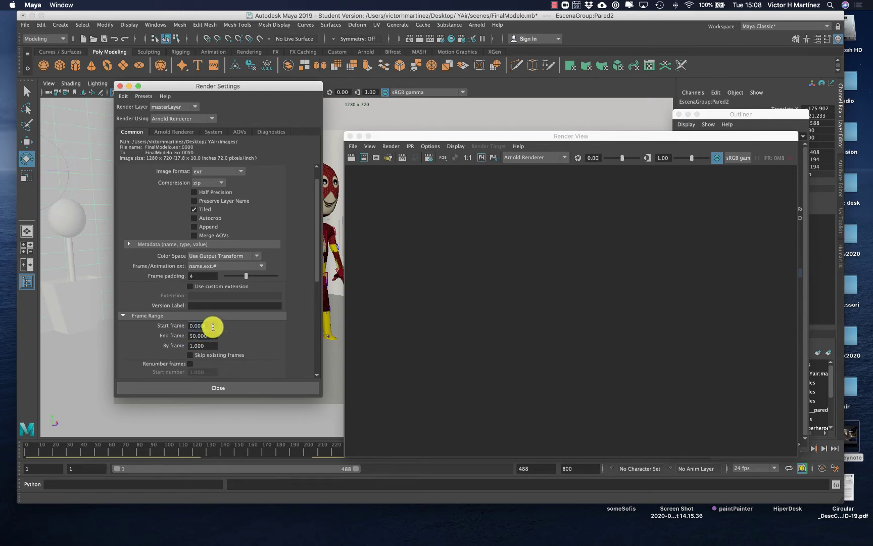
key(Tab)
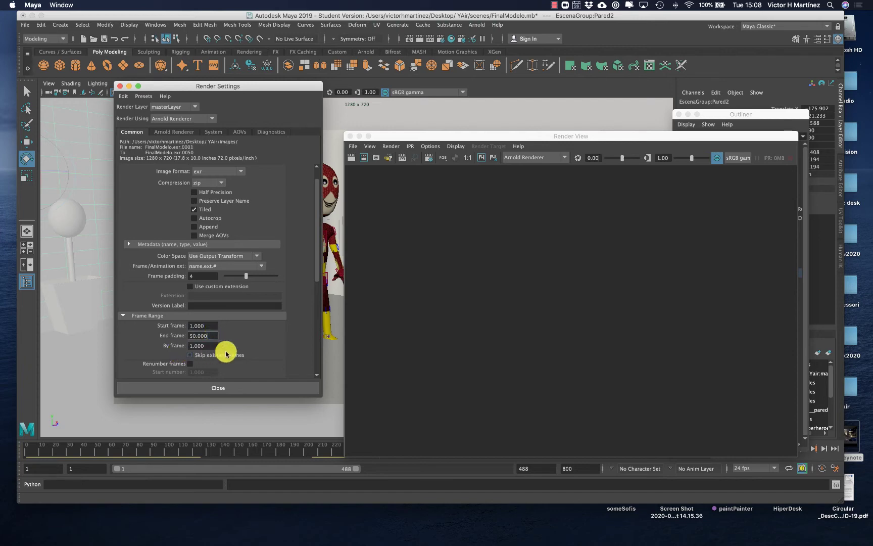
Step: Choose persp as the renderable camera and close the render settings
drag(317, 274, 306, 349)
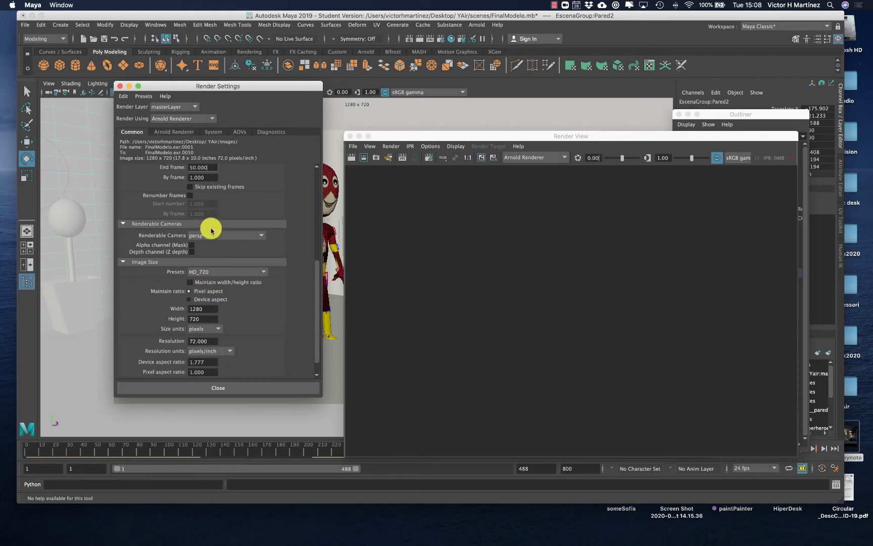
click(210, 236)
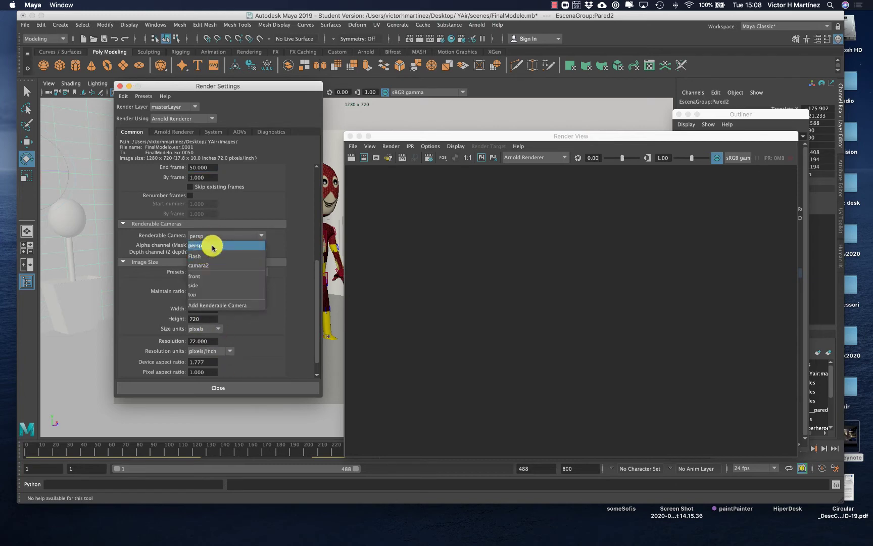
click(210, 246)
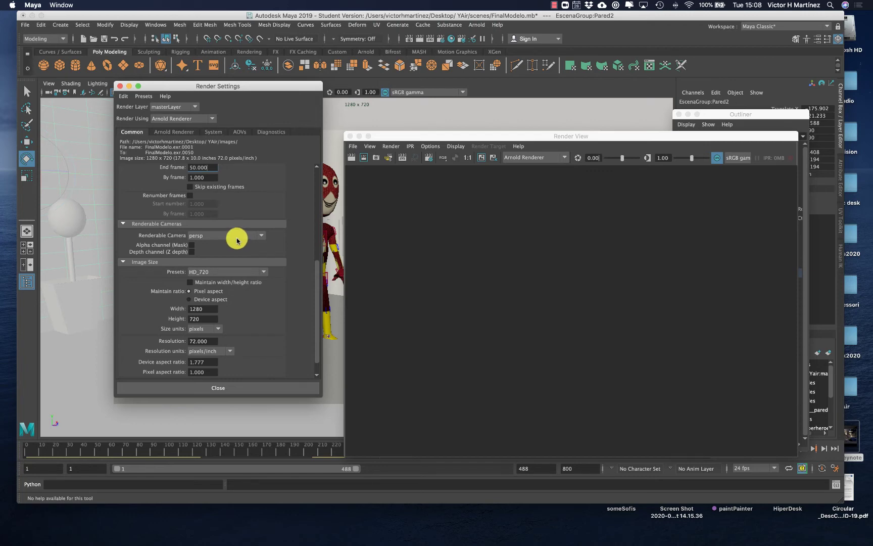
click(218, 389)
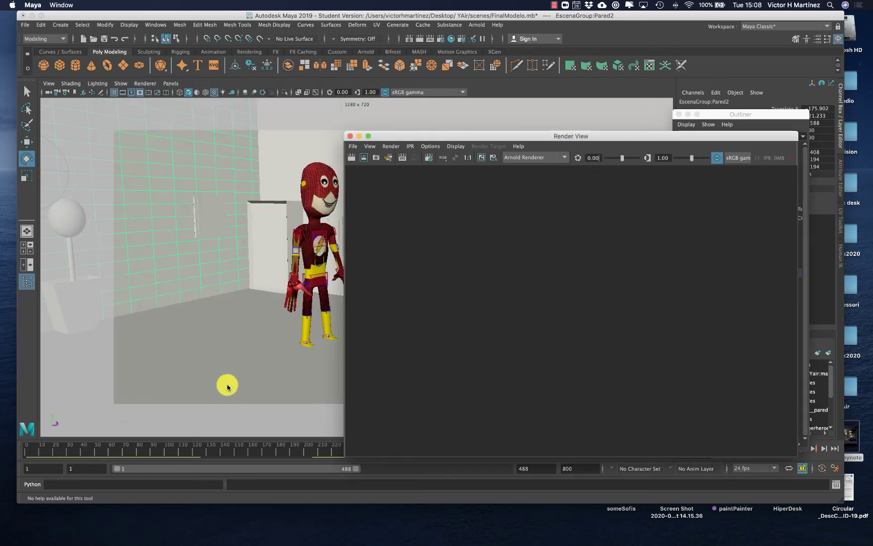
Step: Move the Render View window aside and render the current frame through the persp camera
click(387, 146)
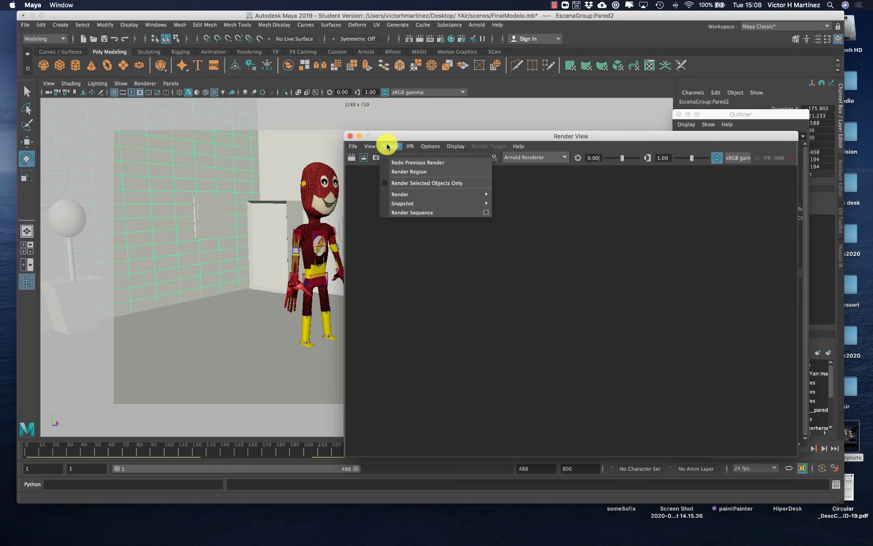
drag(388, 146, 352, 125)
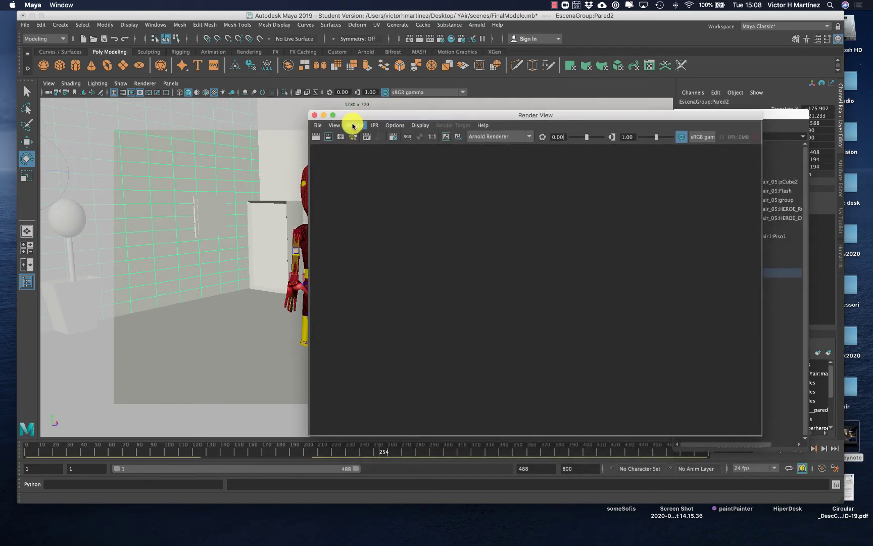
click(353, 125)
mouse_move(376, 178)
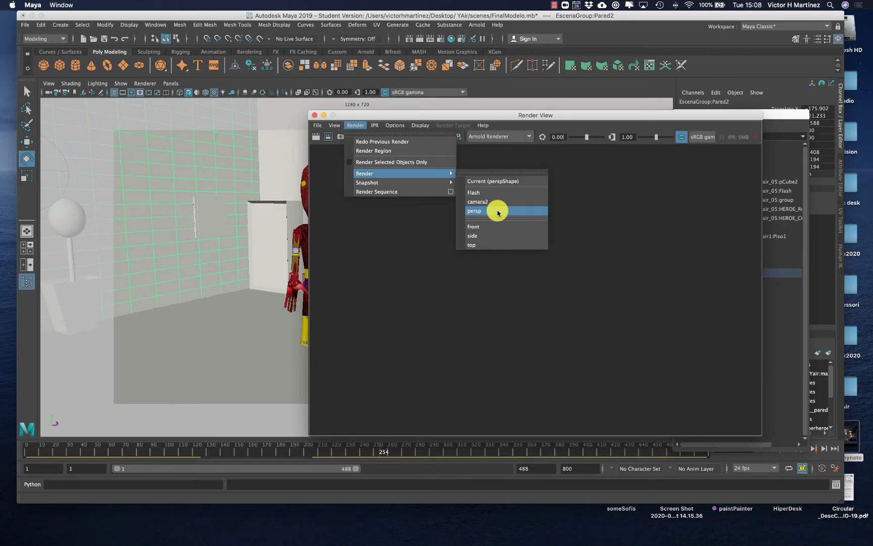
click(498, 212)
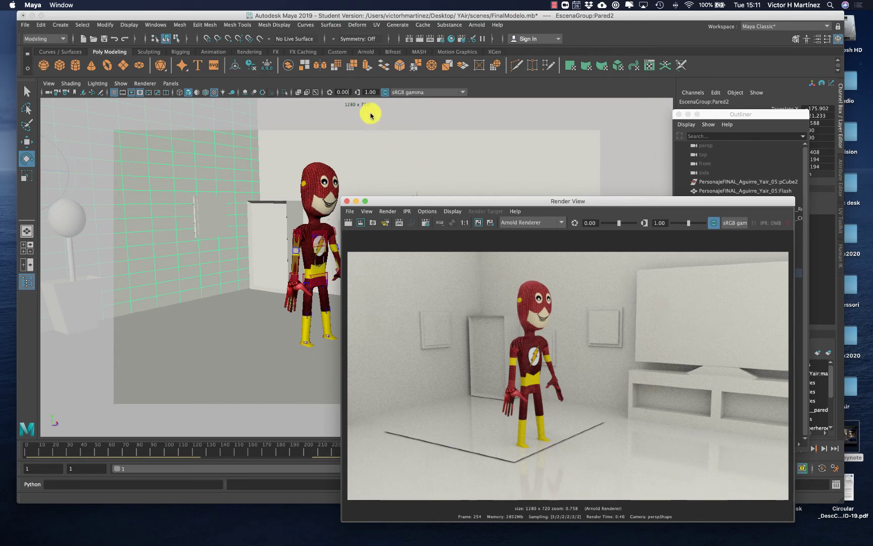
Step: Switch to the Rendering menu set and show its render and batch render commands
key(F4)
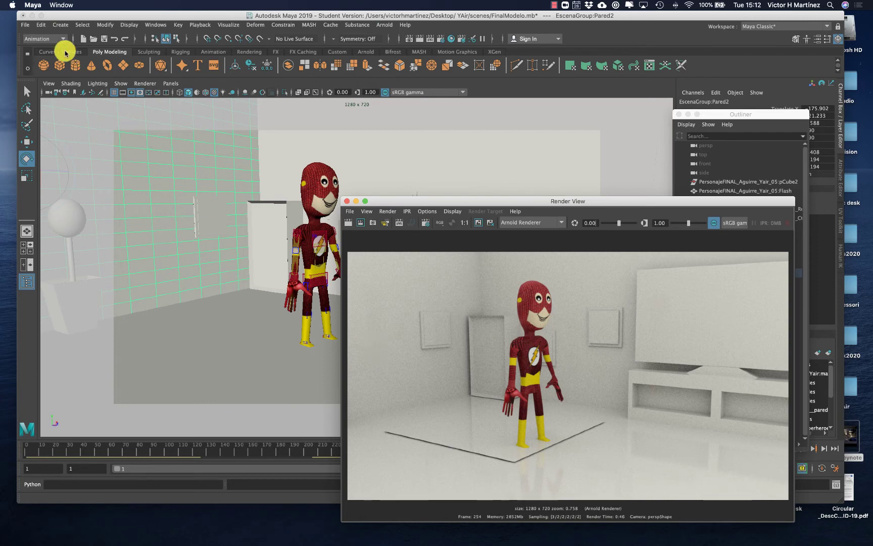
click(54, 39)
click(44, 84)
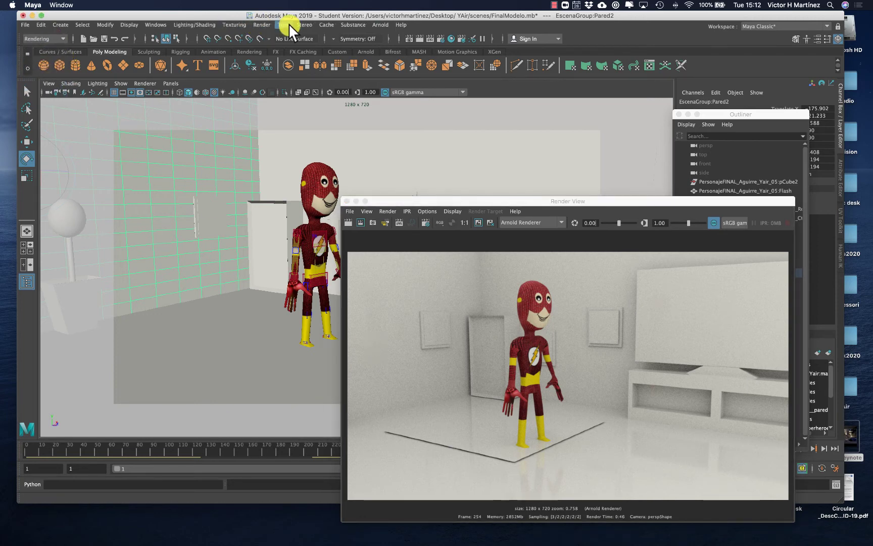
click(262, 23)
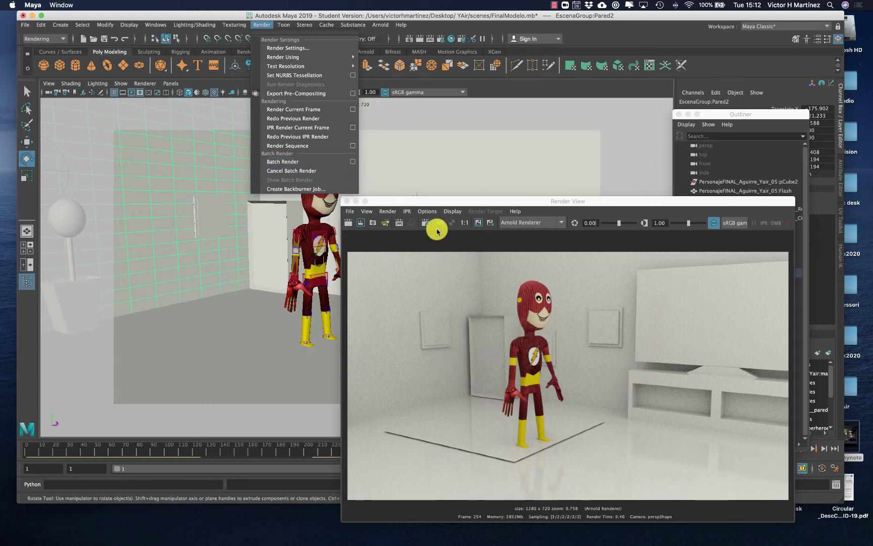
Step: Reopen the render settings and expand the Render Options and Scene Assembly sections to examine the available output options
click(425, 212)
click(425, 211)
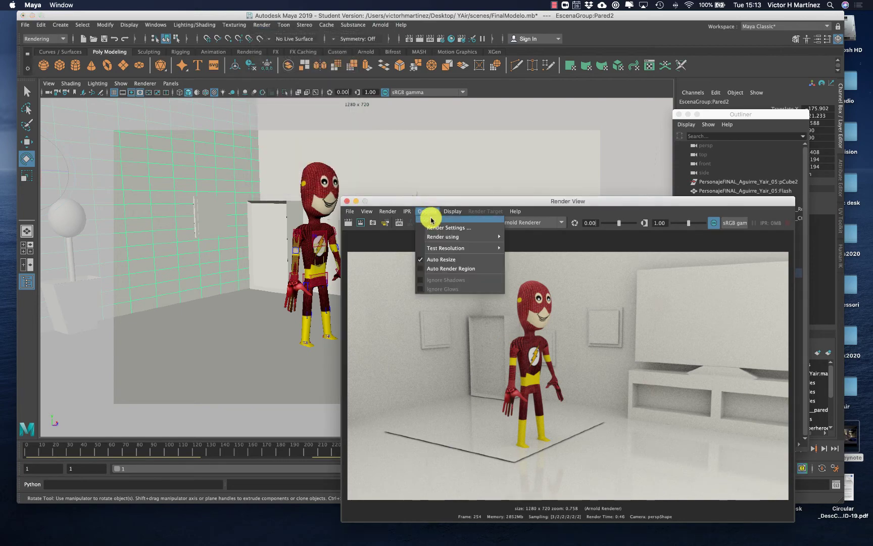
click(433, 226)
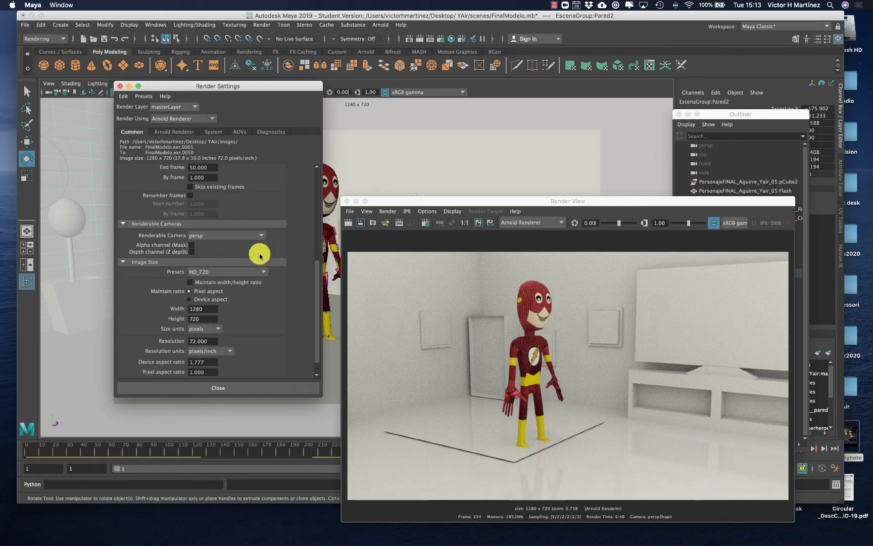
scroll(275, 331, down, 2)
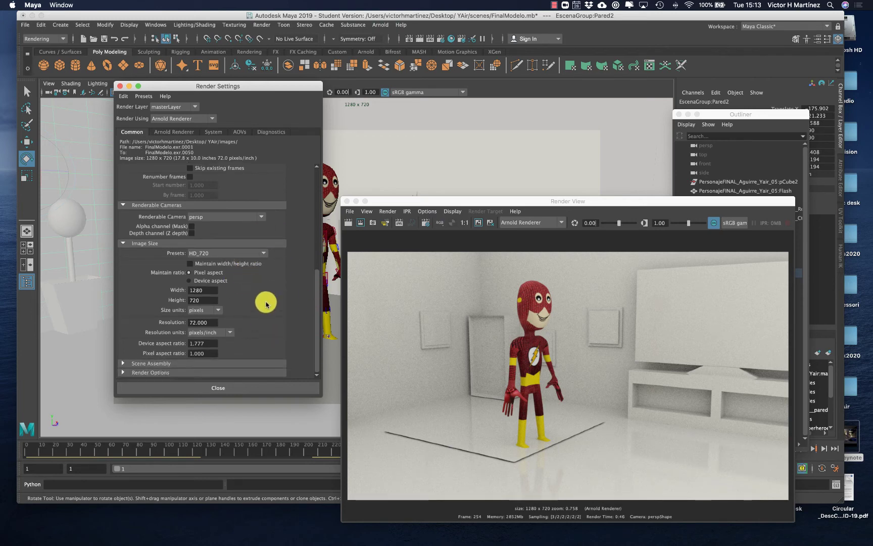
click(123, 372)
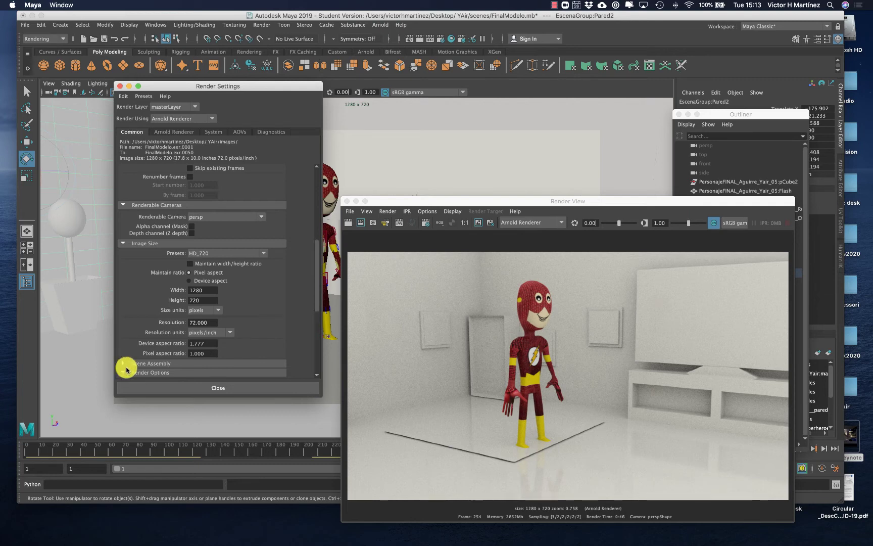
scroll(202, 334, up, 5)
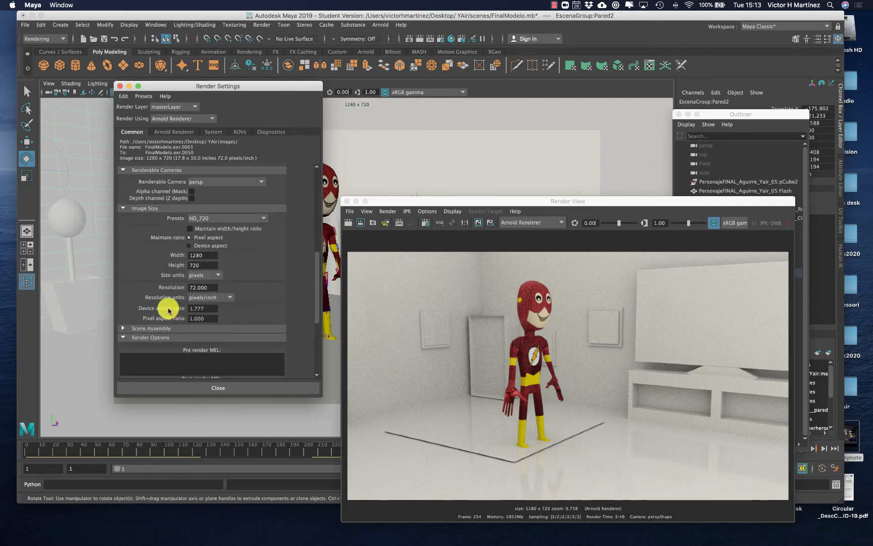
click(123, 328)
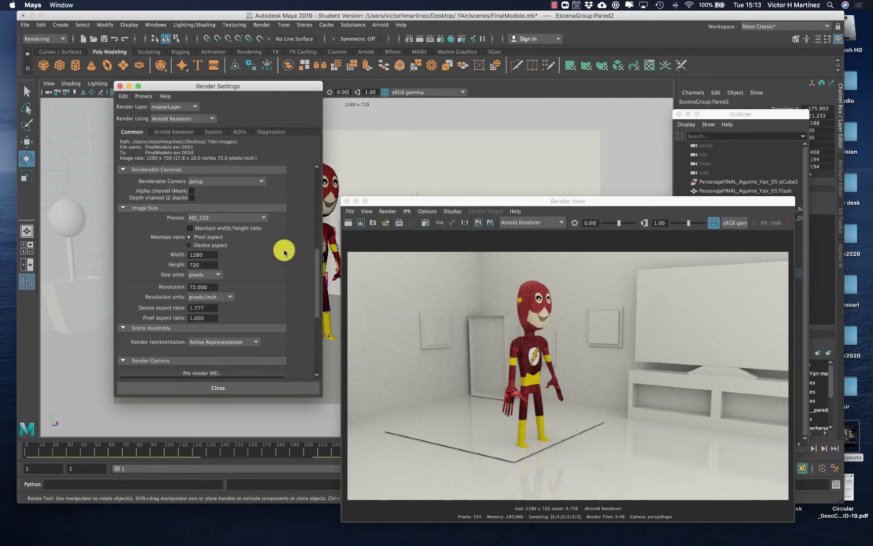
scroll(286, 250, up, 3)
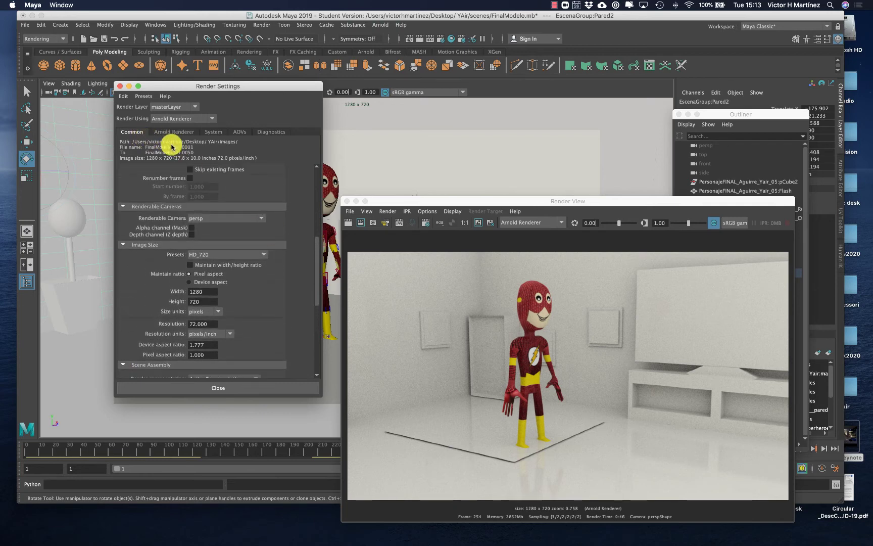
scroll(201, 238, down, 1)
scroll(201, 241, down, 2)
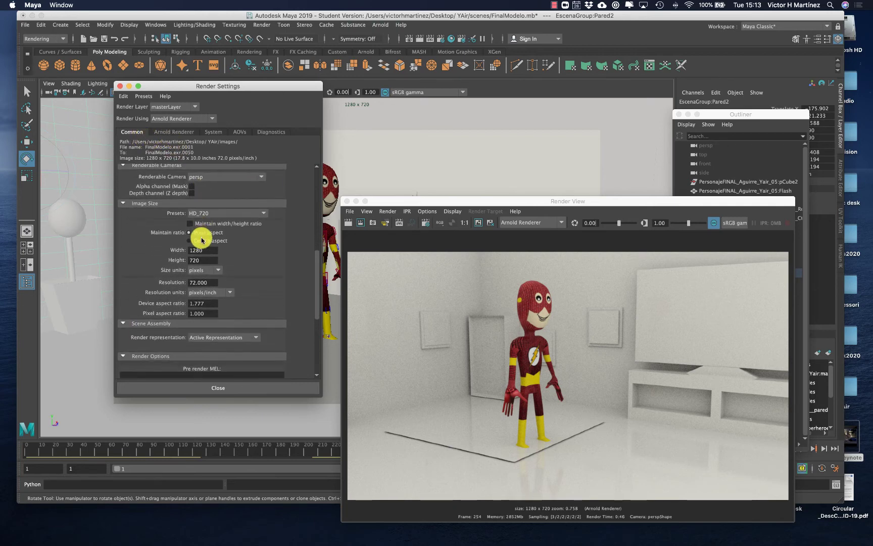
Step: Set the end frame of the render's frame range to 3 and close the render settings
scroll(201, 241, up, 6)
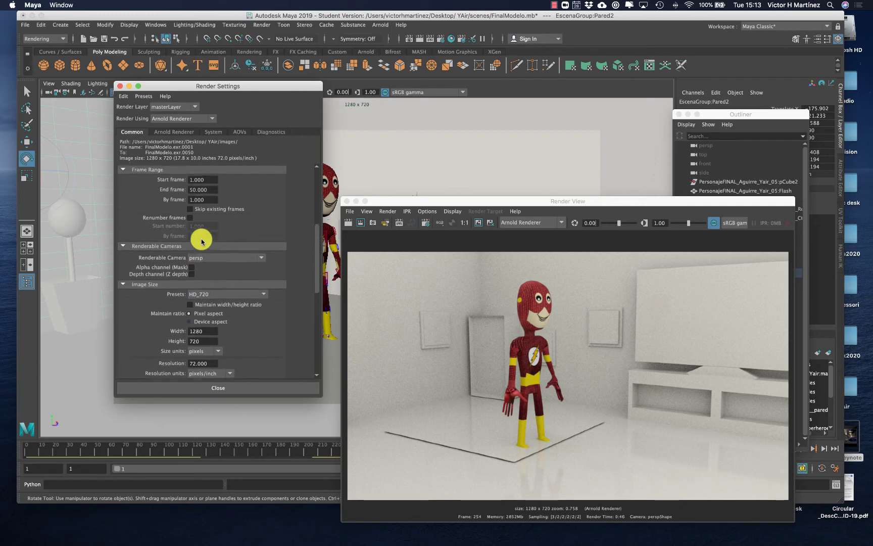
scroll(202, 241, up, 3)
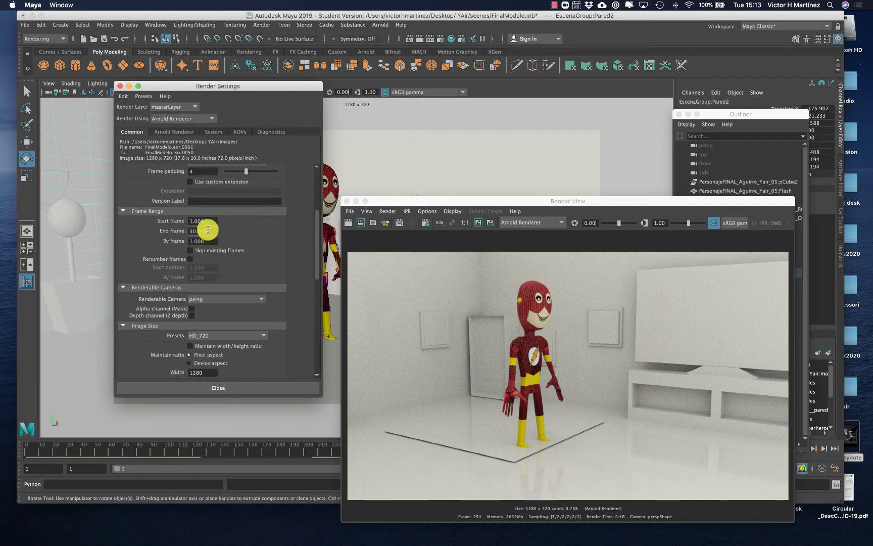
drag(208, 230, 177, 230)
key(BackSpace)
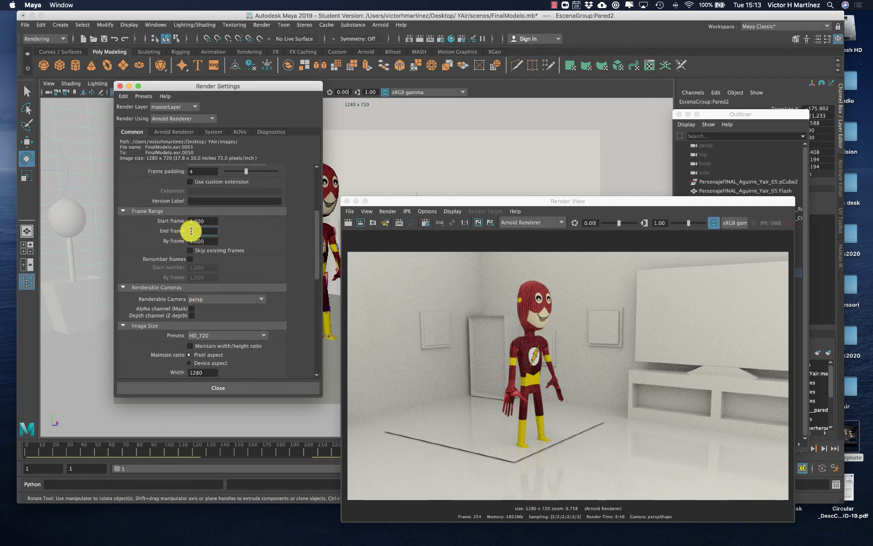
text(3)
key(Return)
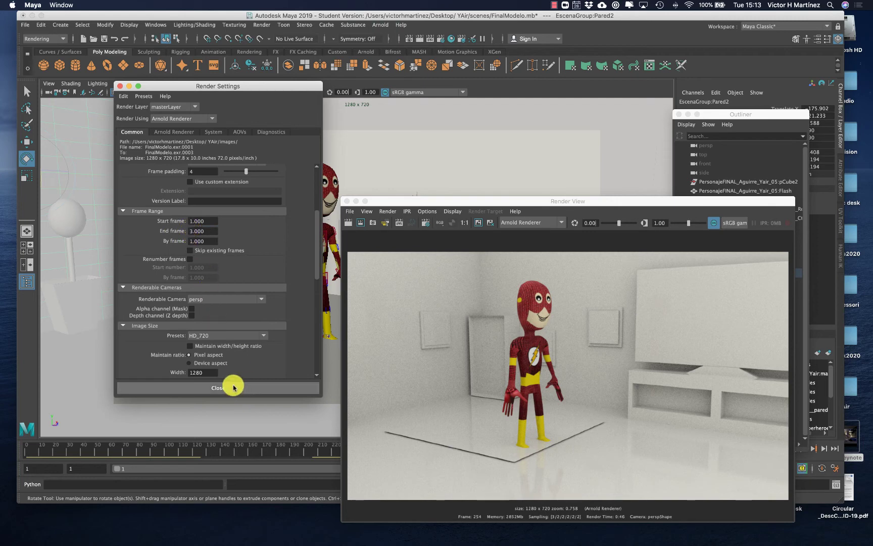
click(211, 389)
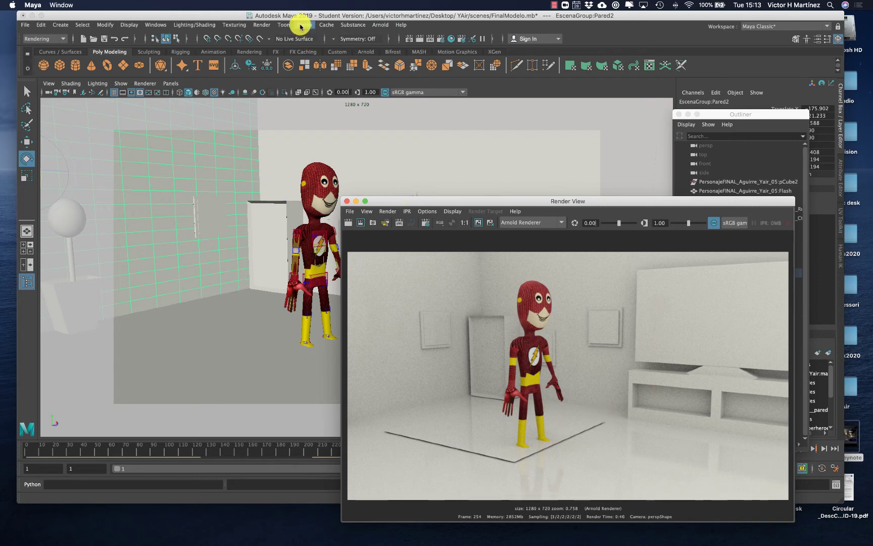
Step: Start a batch render of the scene and shift the Render View window over the viewport
click(261, 24)
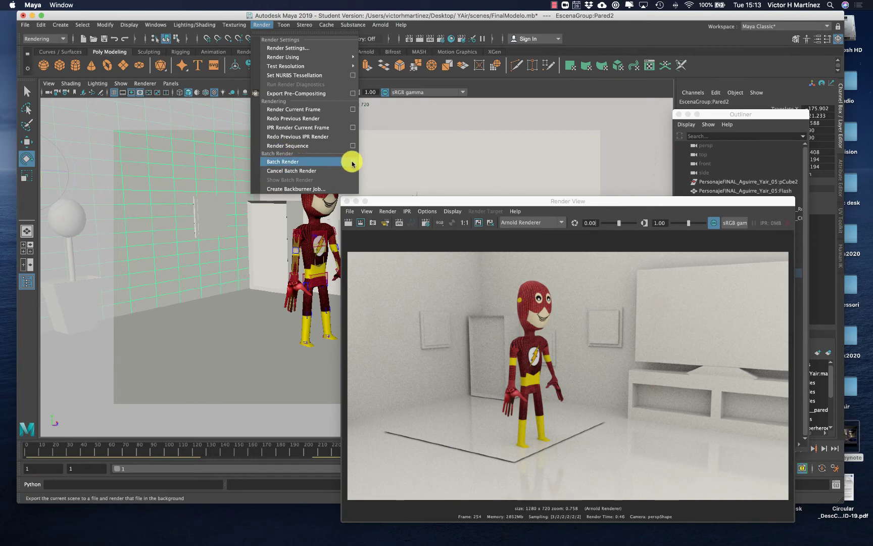
click(352, 162)
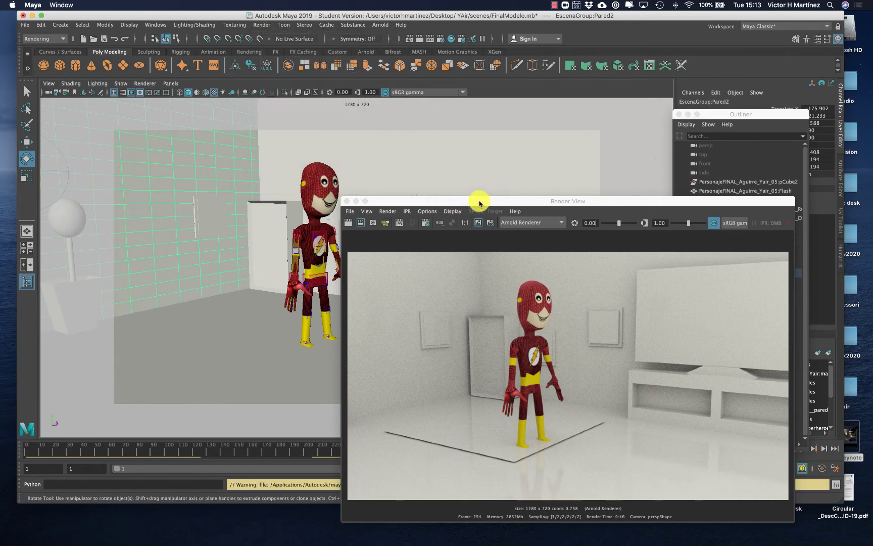
drag(479, 201, 423, 203)
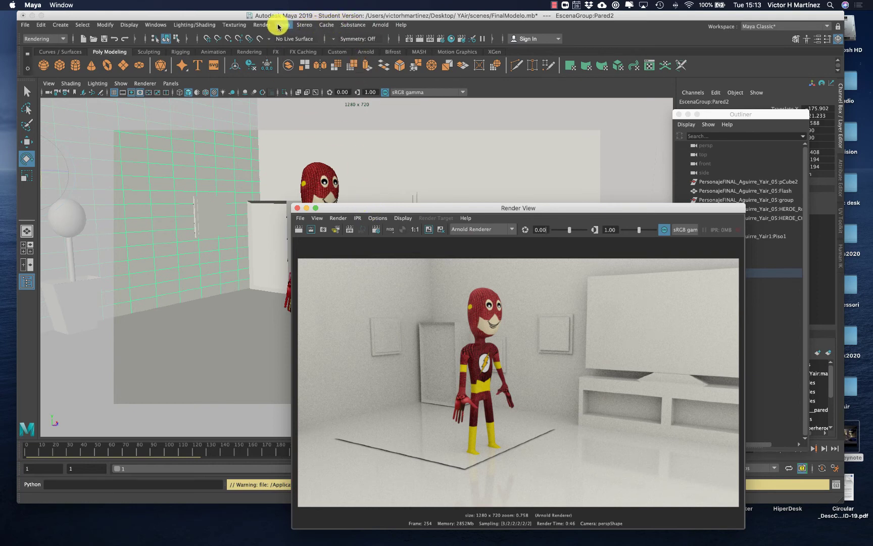
Step: Reposition the Render View window clear of the character and run Render Sequence on the scene's frame range
click(263, 25)
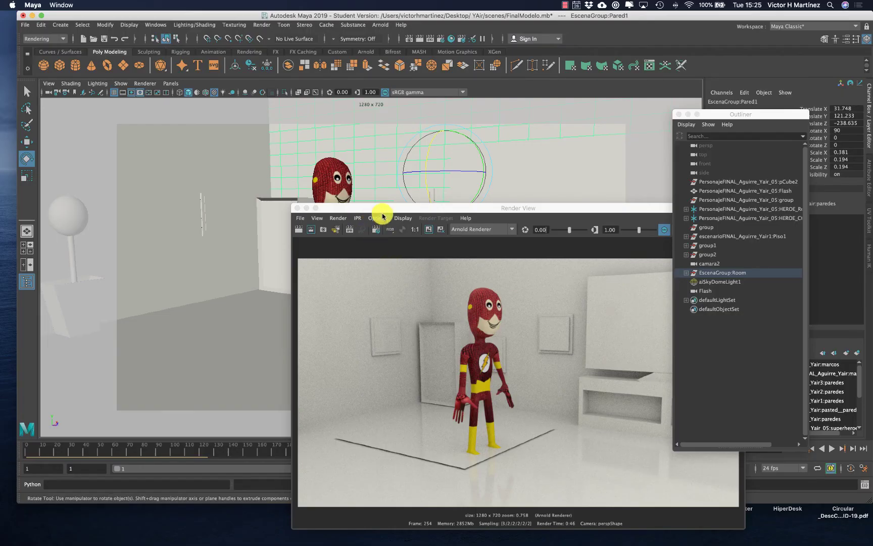
drag(371, 207, 496, 180)
click(499, 189)
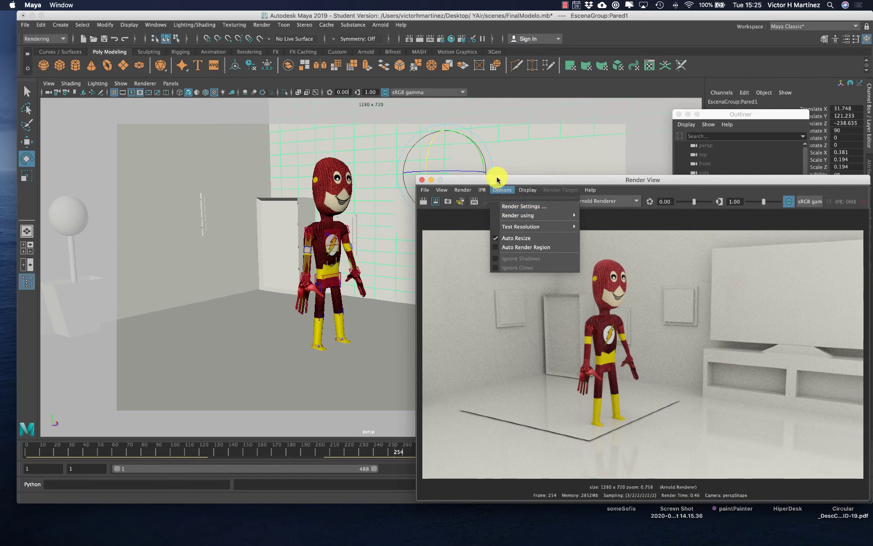
drag(497, 176, 538, 201)
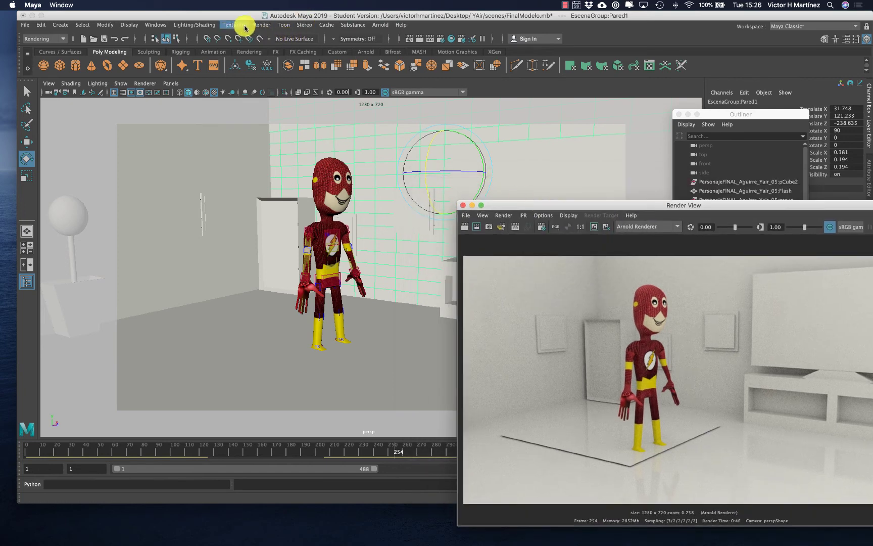
click(259, 24)
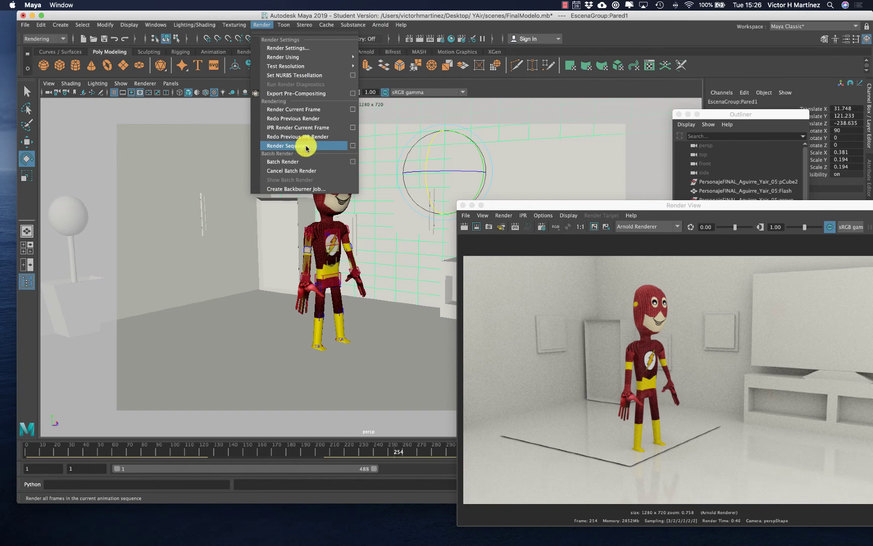
drag(500, 207, 432, 154)
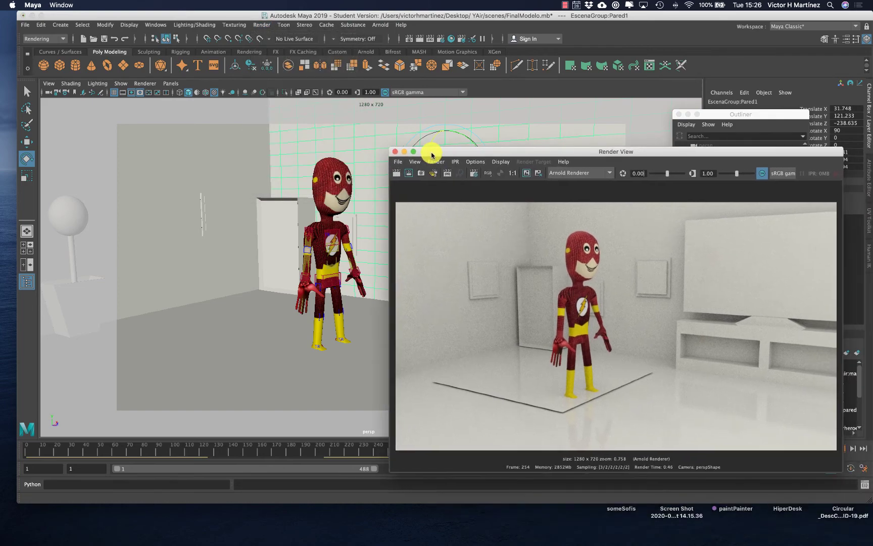
click(265, 26)
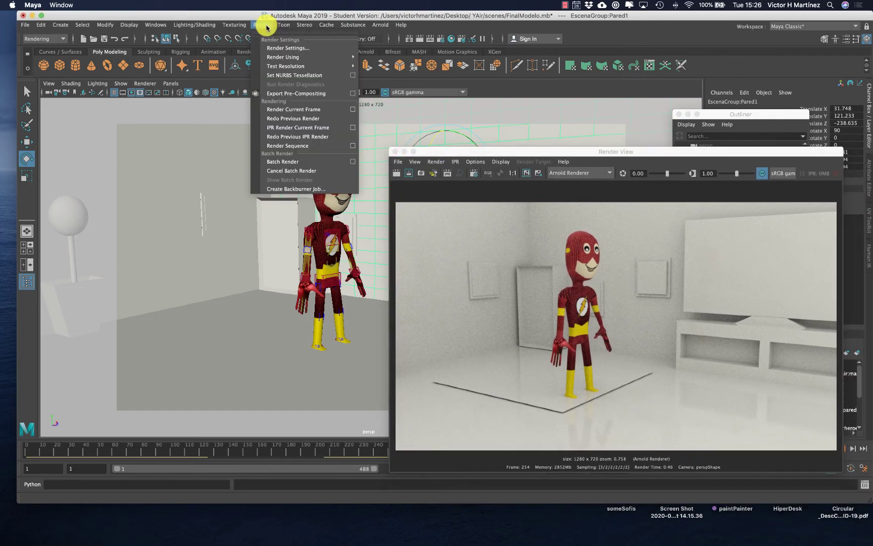
click(286, 146)
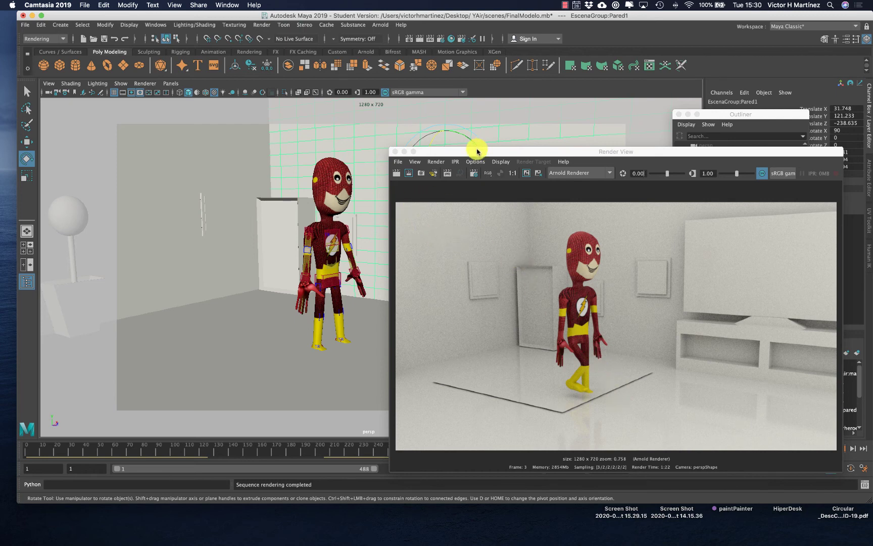
Step: Switch the viewport to look through the camara2 perspective camera
drag(477, 151, 479, 158)
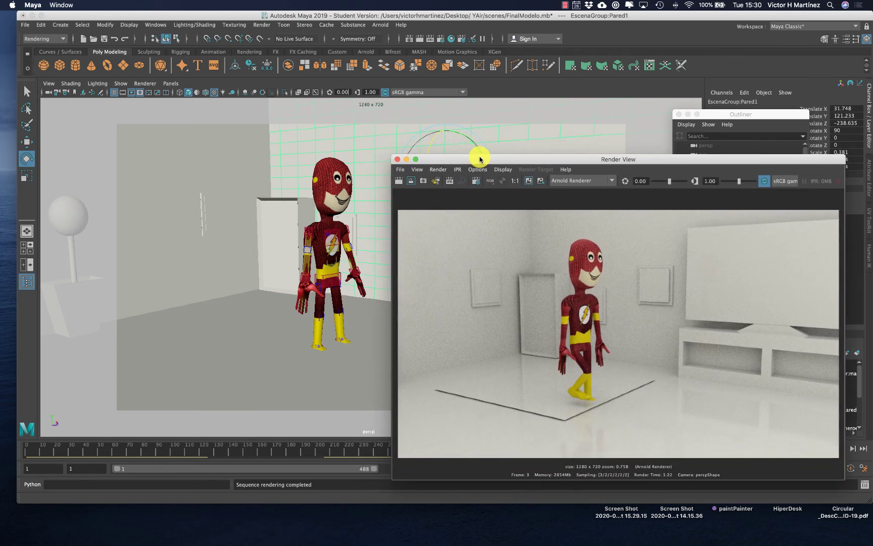
click(171, 84)
mouse_move(177, 92)
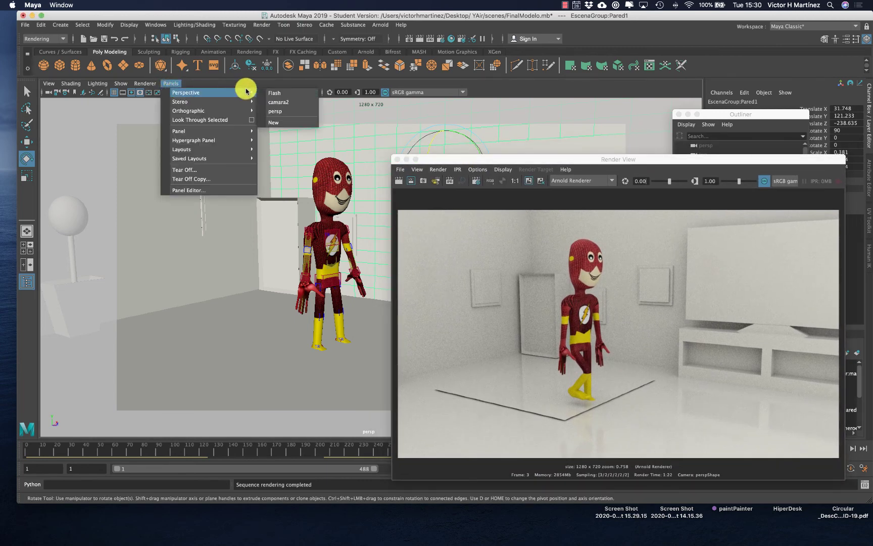
click(281, 103)
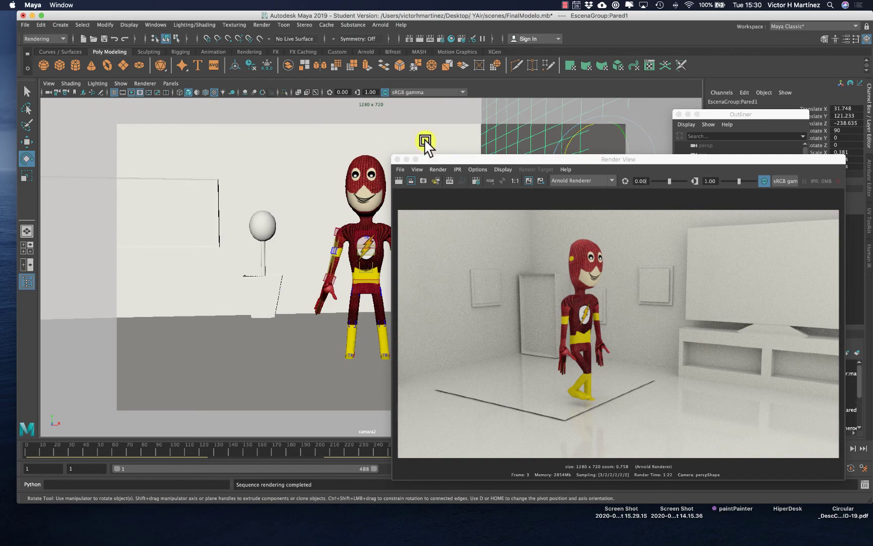
Step: Move the Render View window aside and scrub the animation to frame 160, ending at frame 240
drag(441, 159, 539, 162)
drag(57, 446, 258, 451)
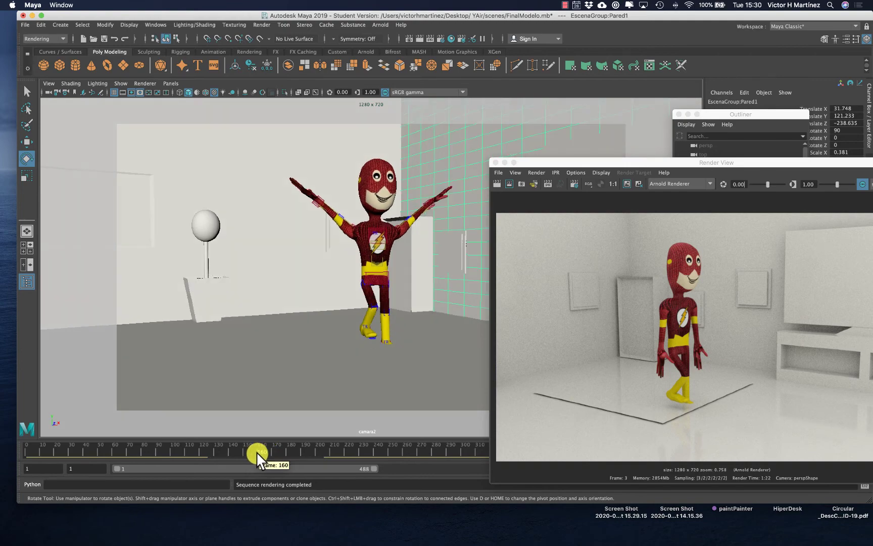
drag(257, 452, 378, 450)
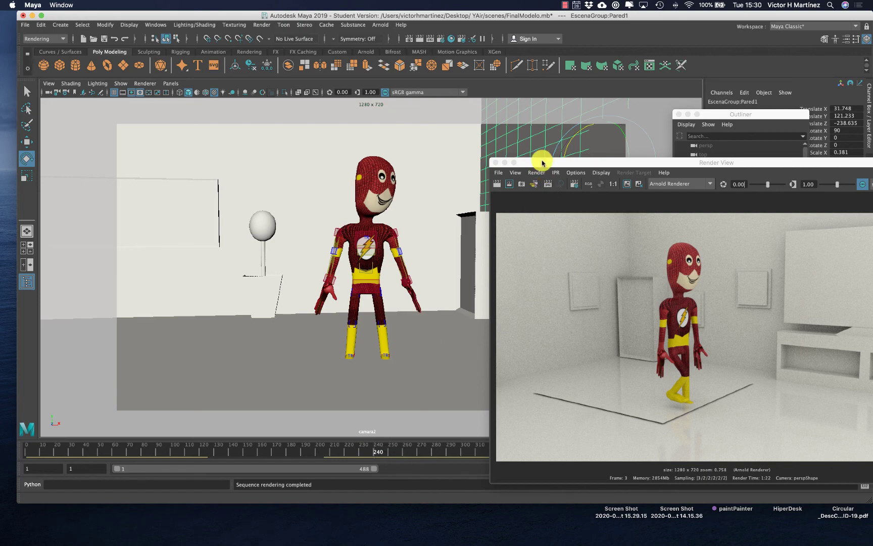
Step: Reopen the render settings and choose camara2 as the renderable camera
drag(549, 164, 386, 129)
click(410, 139)
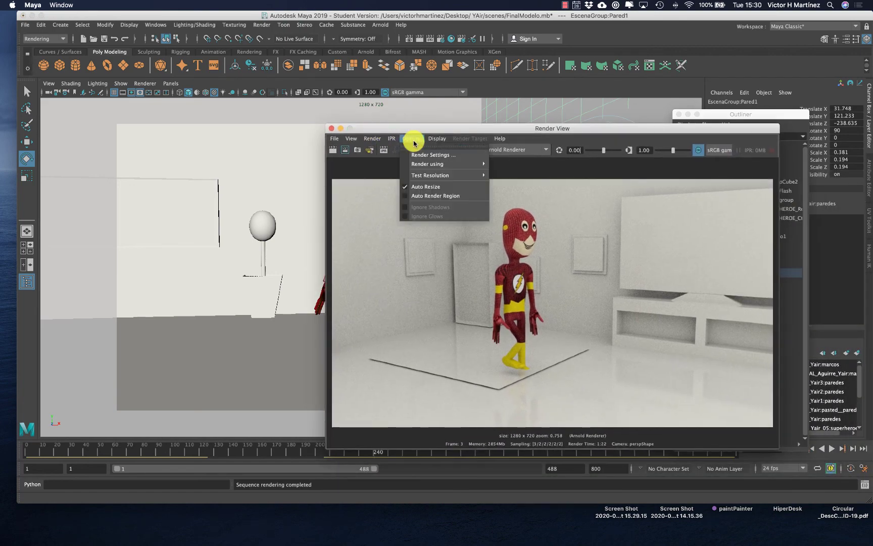
click(420, 154)
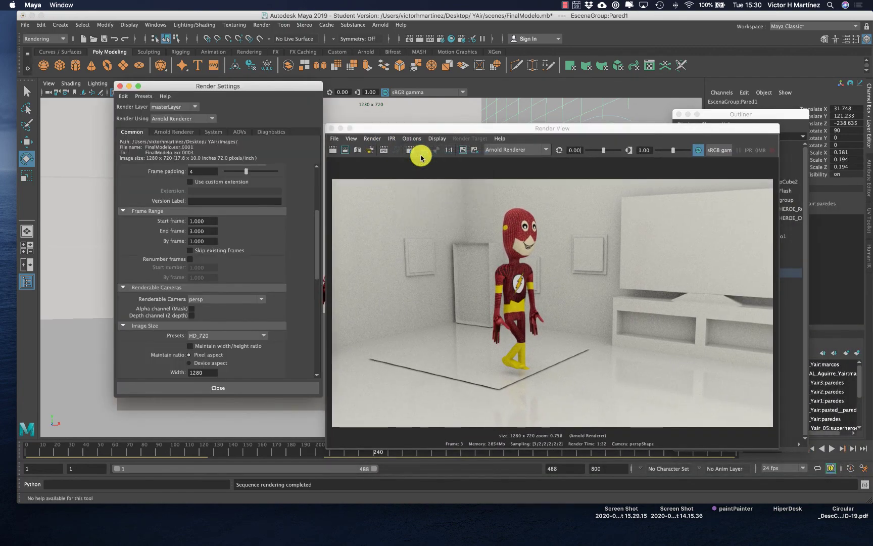
click(232, 299)
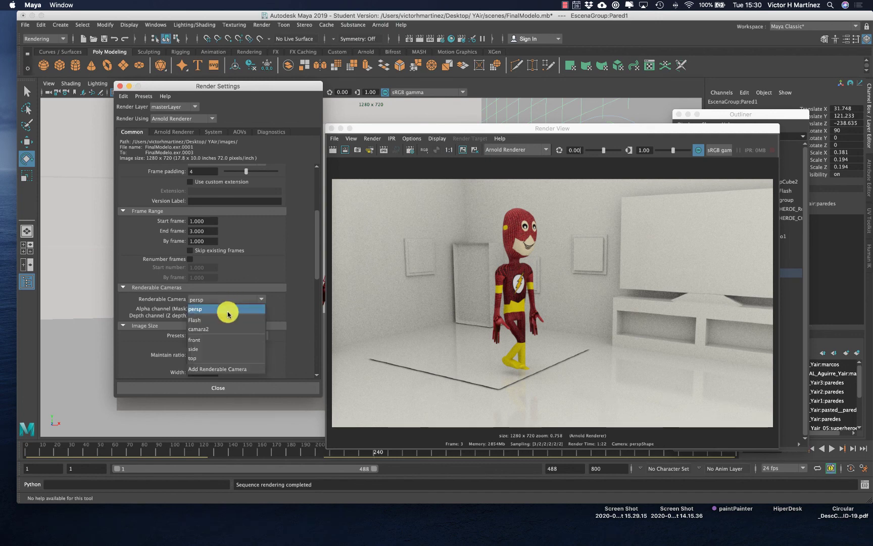
click(218, 330)
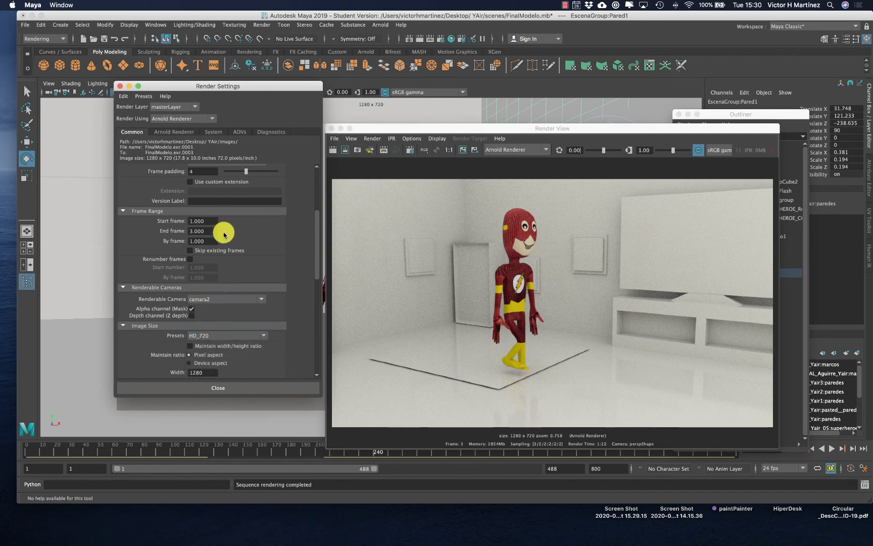
Step: Set the frame range to start at 160 and end at 240, and close the render settings
scroll(215, 352, down, 5)
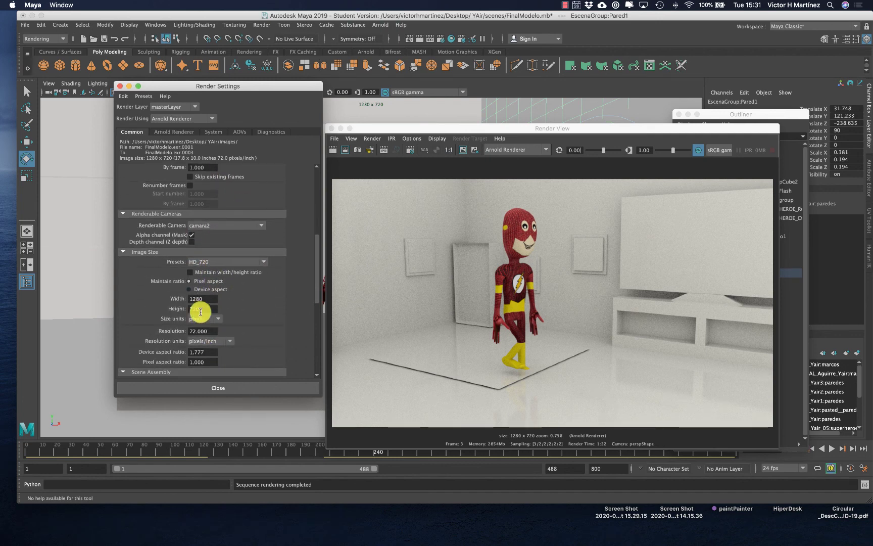
scroll(203, 332, up, 7)
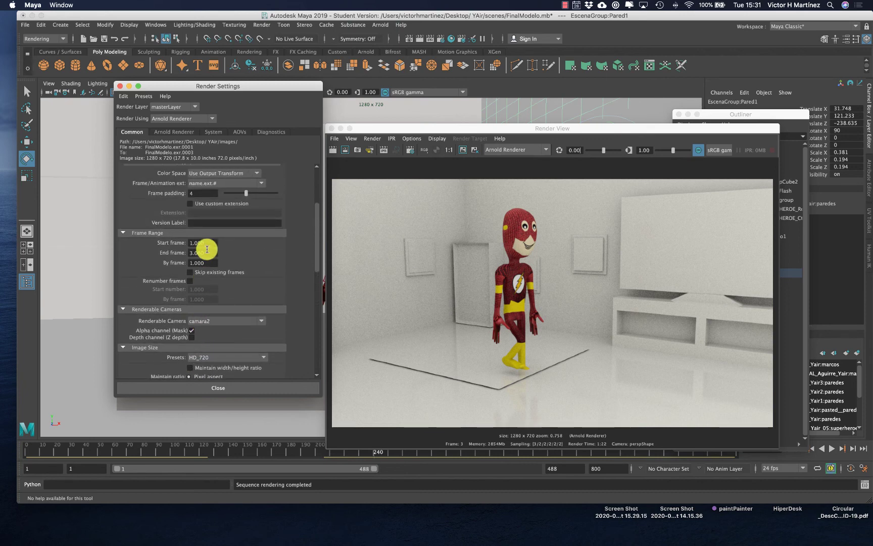
drag(209, 244, 189, 244)
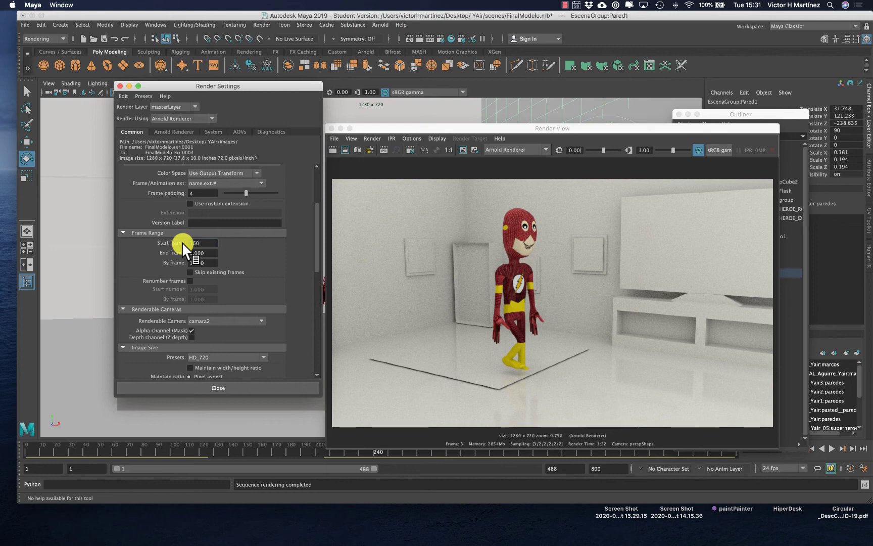
double_click(194, 256)
text(240)
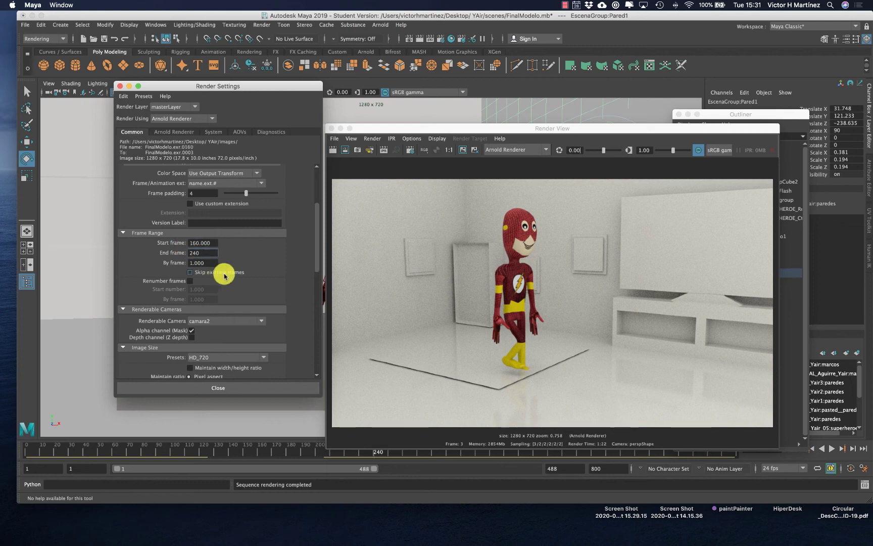
click(201, 389)
Step: Render the current frame through camara2 and move the Render View window clear of the Outliner to show the whole image
click(371, 138)
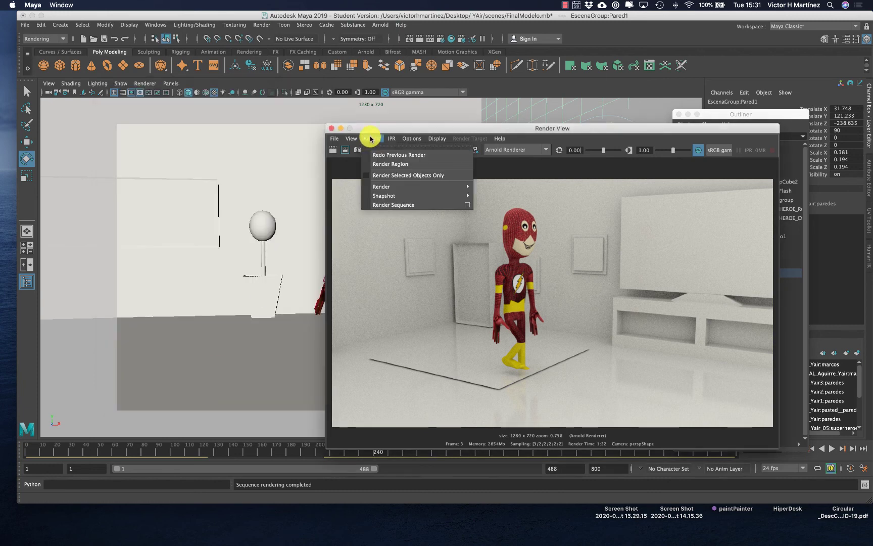
mouse_move(385, 189)
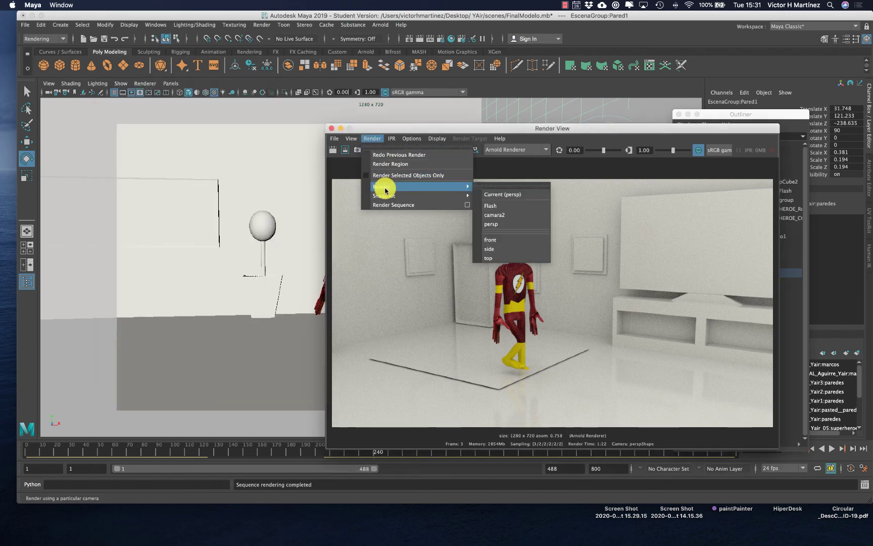
click(492, 215)
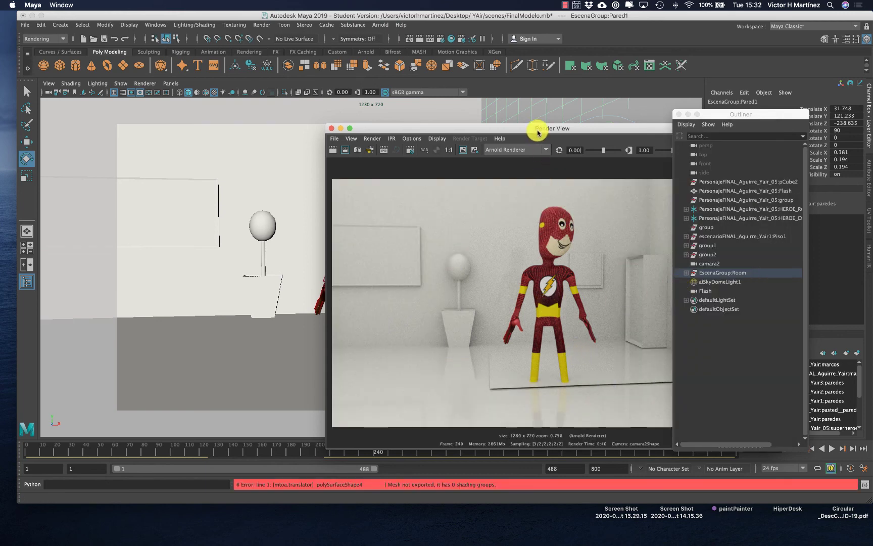
drag(537, 132, 458, 126)
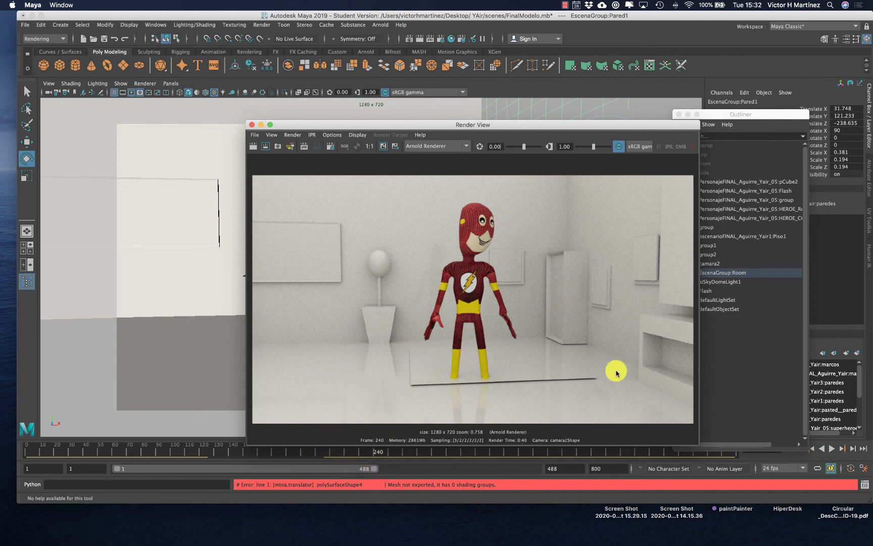
Step: Move the Render View window lower and switch the viewport to the Flash camera
drag(414, 125, 426, 181)
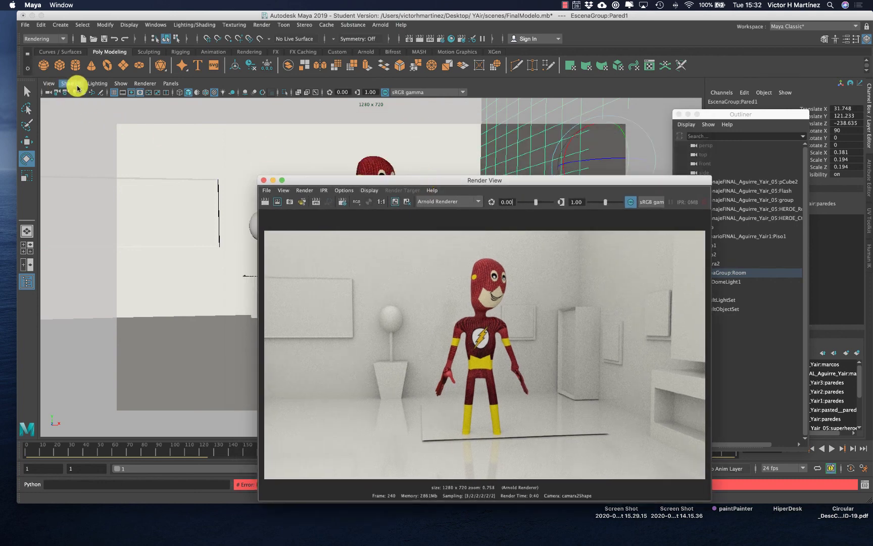
click(172, 82)
mouse_move(182, 92)
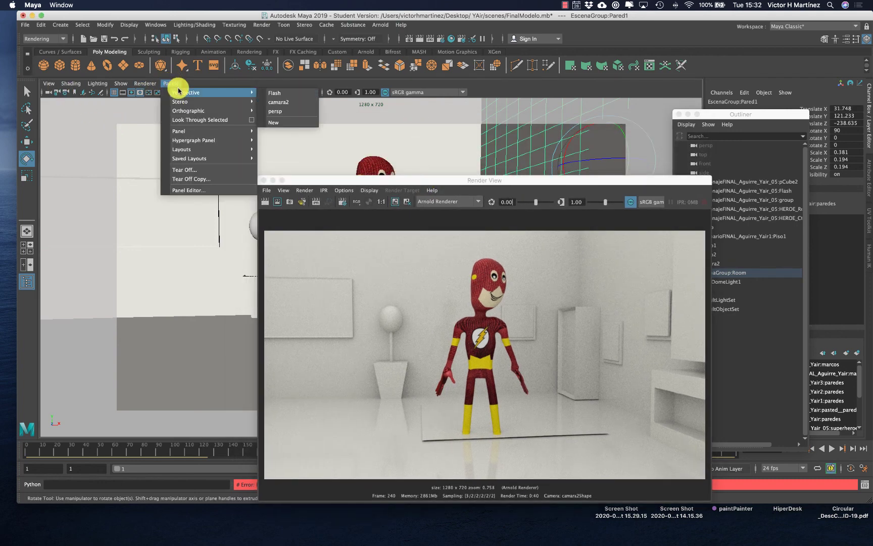
click(275, 93)
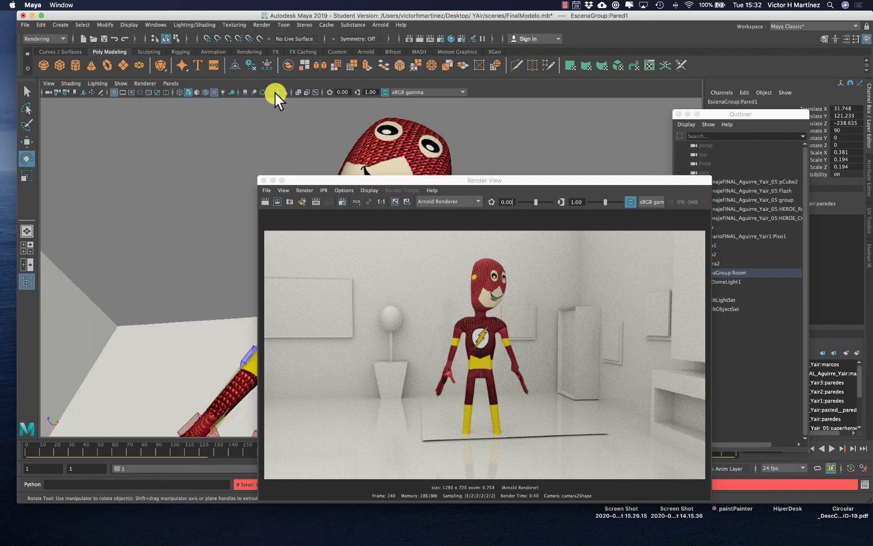
Step: Move the Render View window off the viewport and timeline, and scrub the animation through frame 159 to frame 349
drag(312, 182, 472, 218)
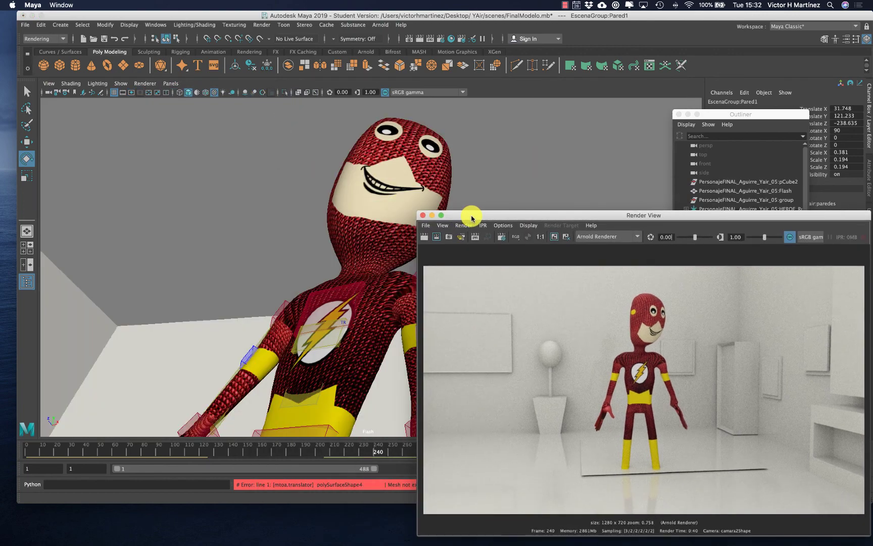
click(257, 445)
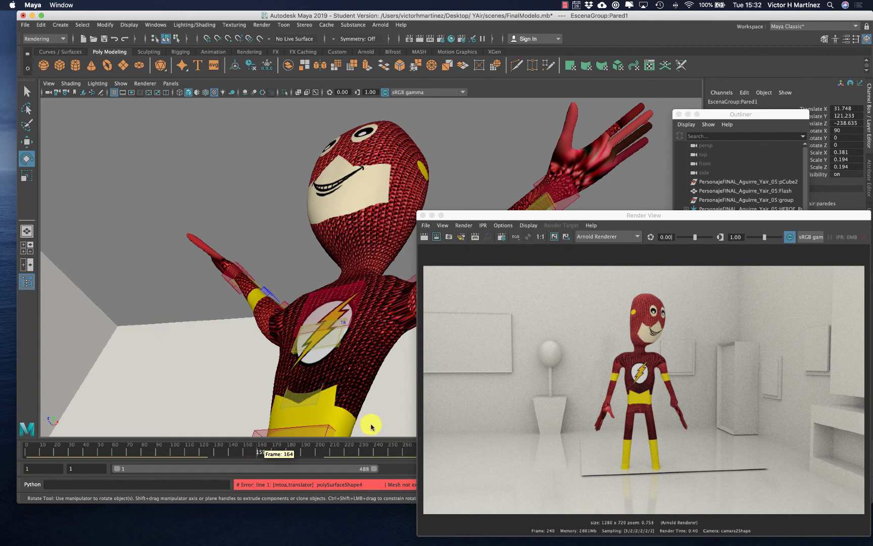
drag(531, 212, 559, 467)
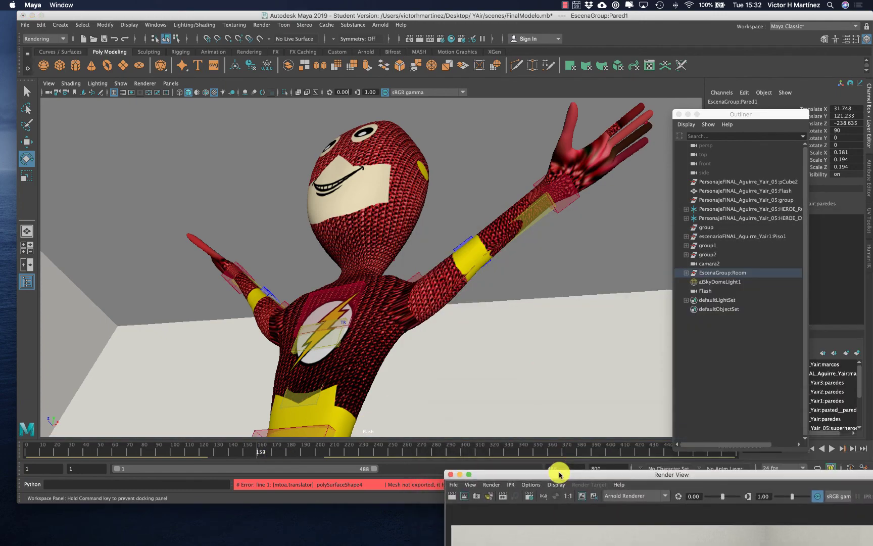
click(531, 449)
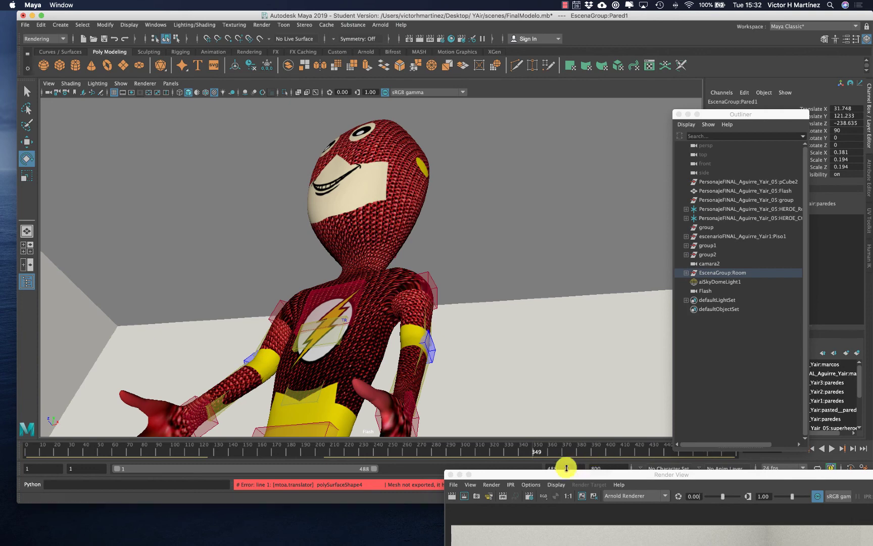
Step: Bring the Render View window back up and, in the render settings, set the start frame to 3500 and the end frame to 400
drag(557, 475, 354, 105)
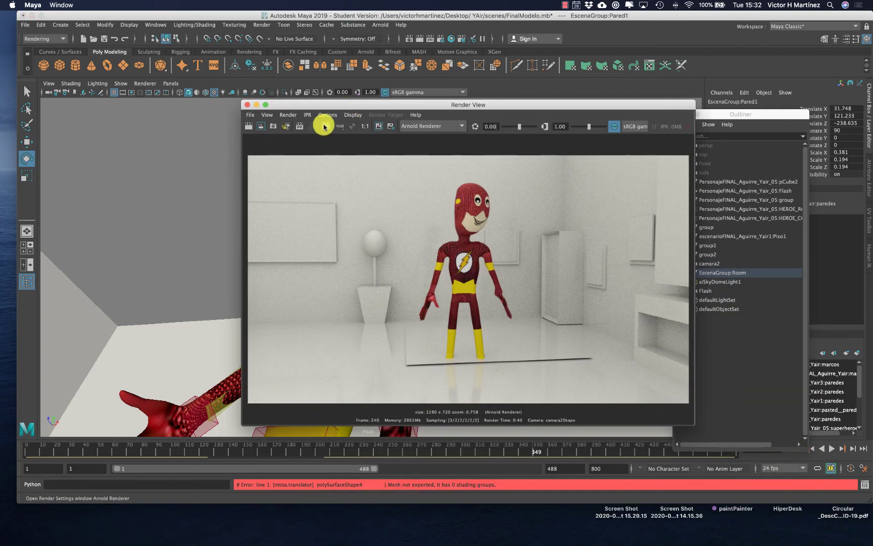
click(322, 119)
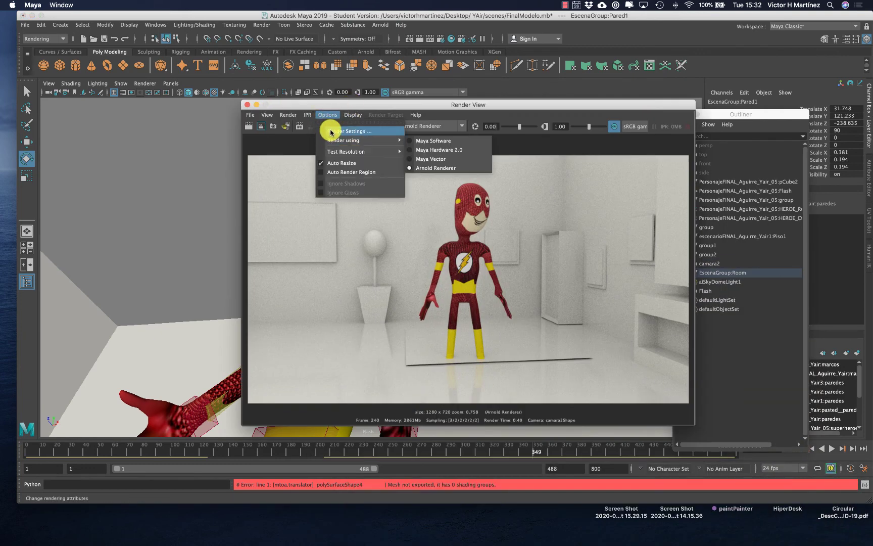
click(331, 132)
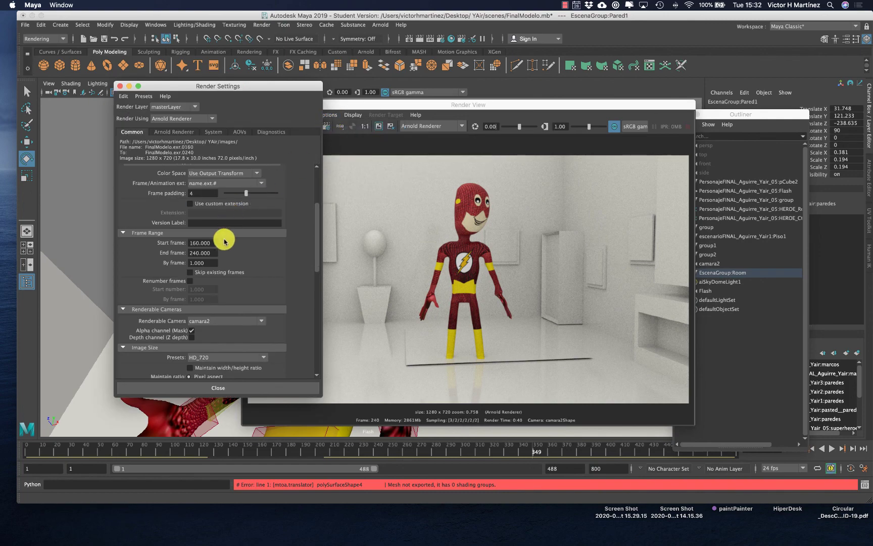
double_click(201, 242)
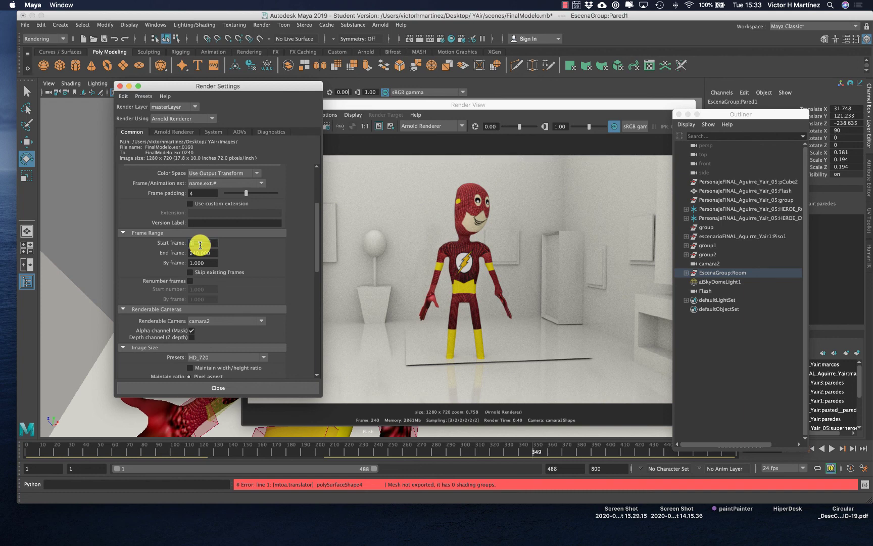
text(3500)
click(192, 253)
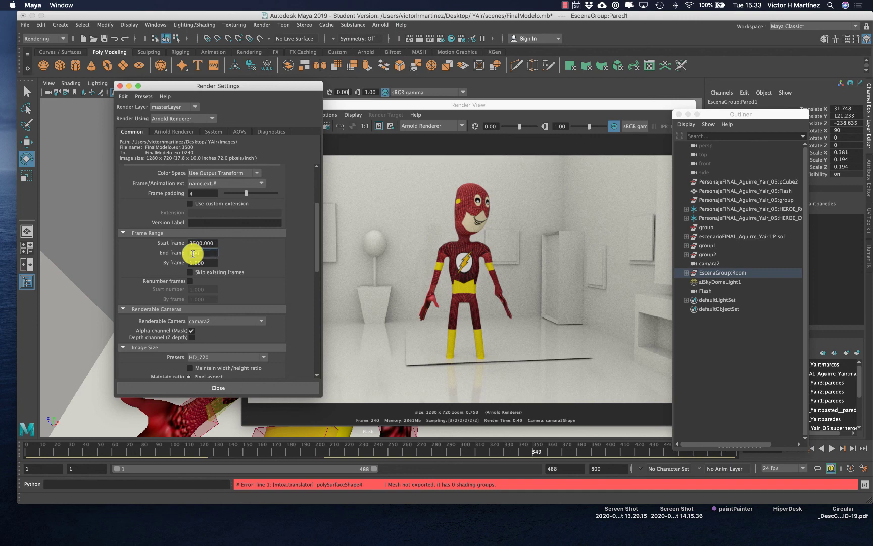
text(400)
Step: Choose Flash as the renderable camera and close the render settings
click(221, 322)
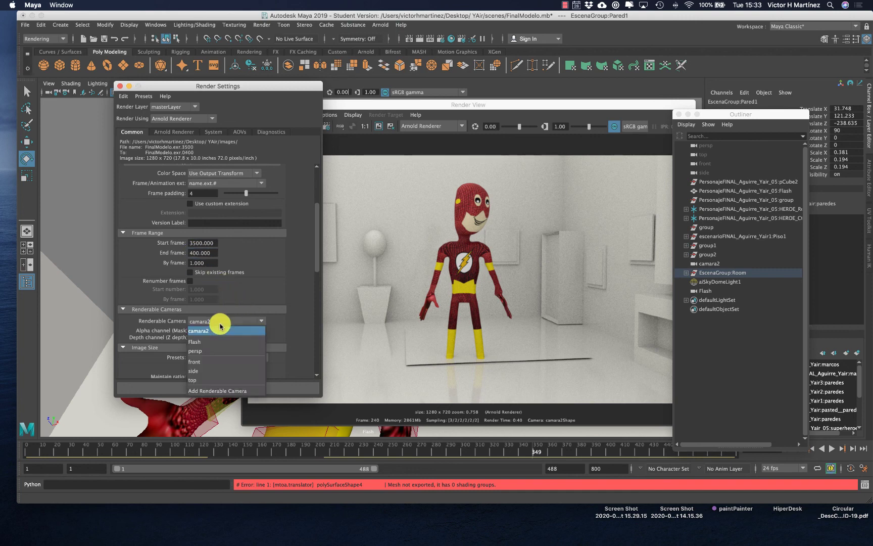
click(211, 341)
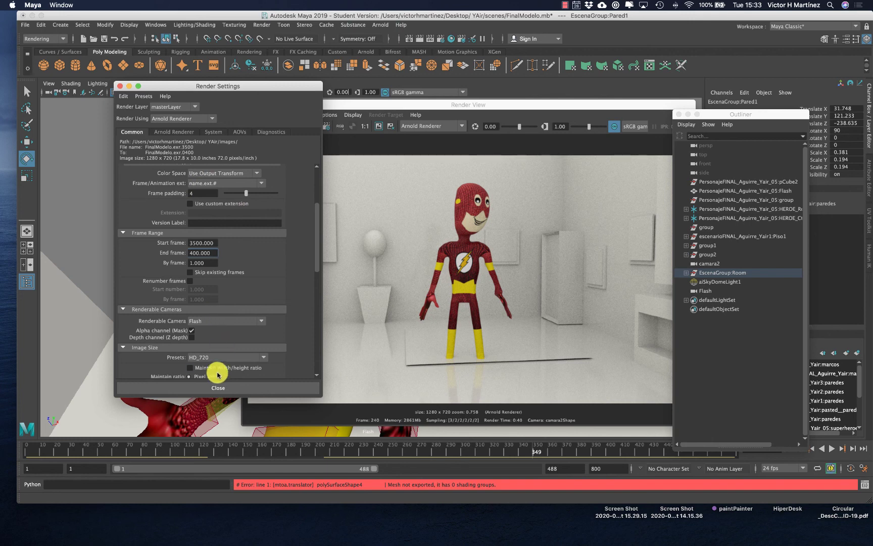
click(213, 388)
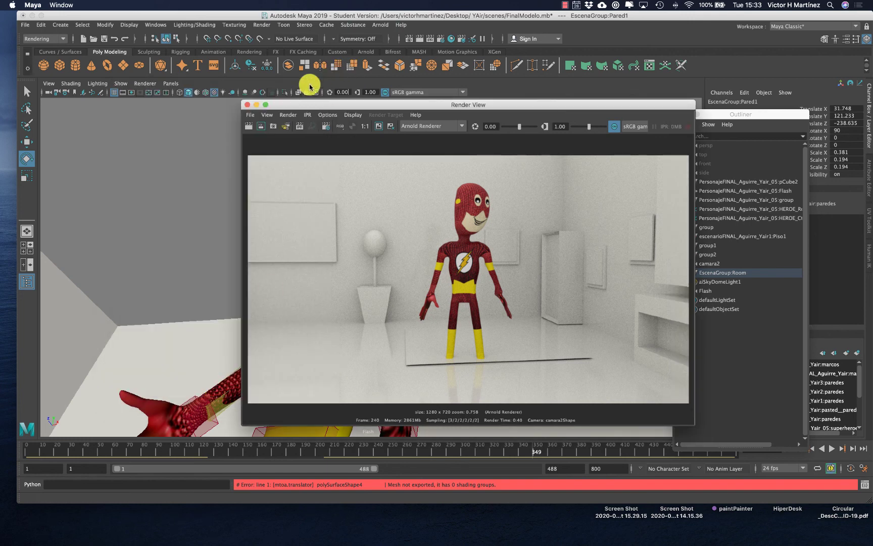
Step: Render the current frame through the Flash camera and move the Render View window clear of the Outliner
click(286, 114)
mouse_move(298, 162)
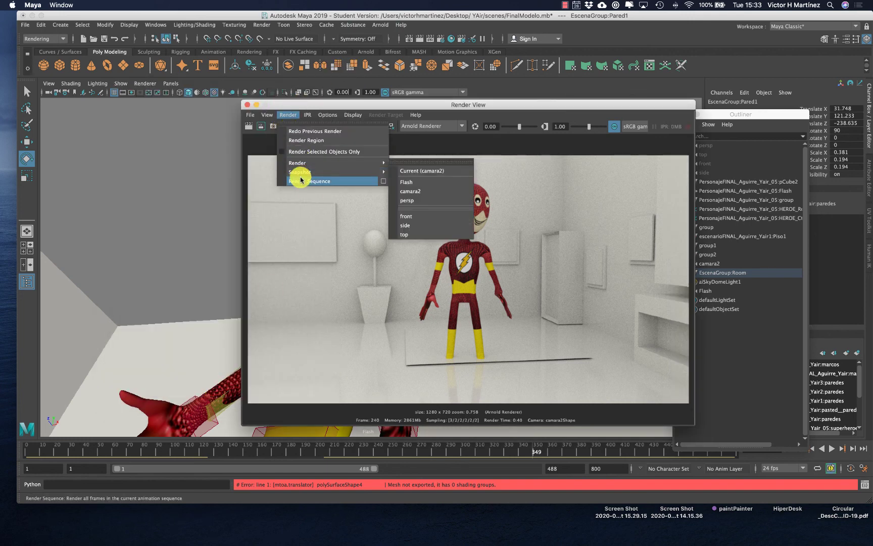
click(422, 181)
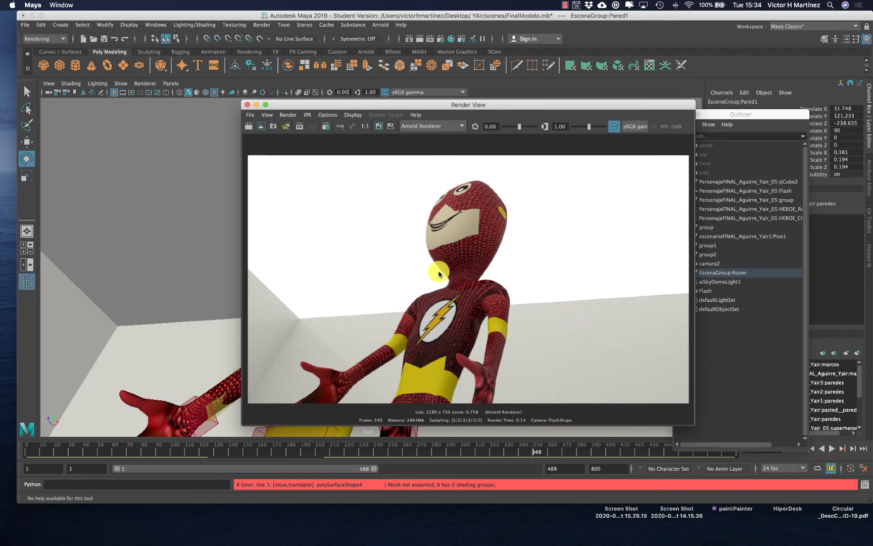
drag(386, 108, 339, 113)
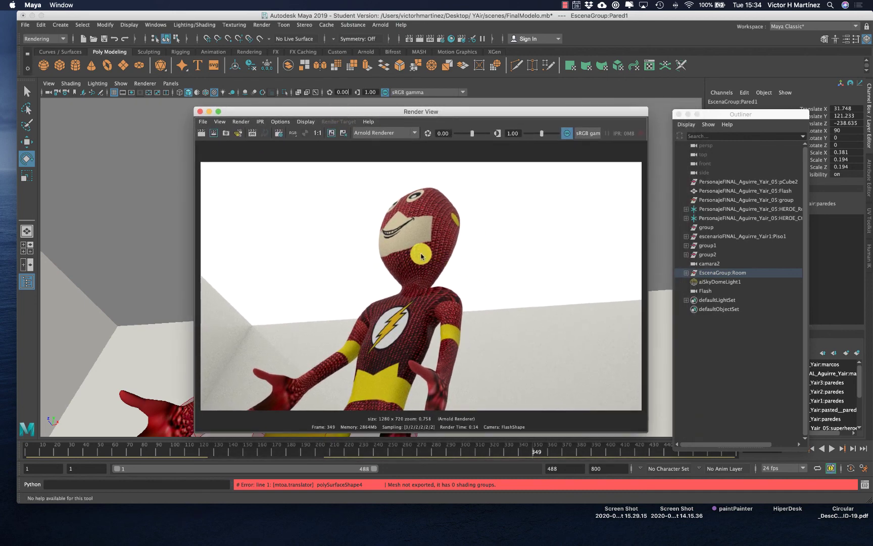